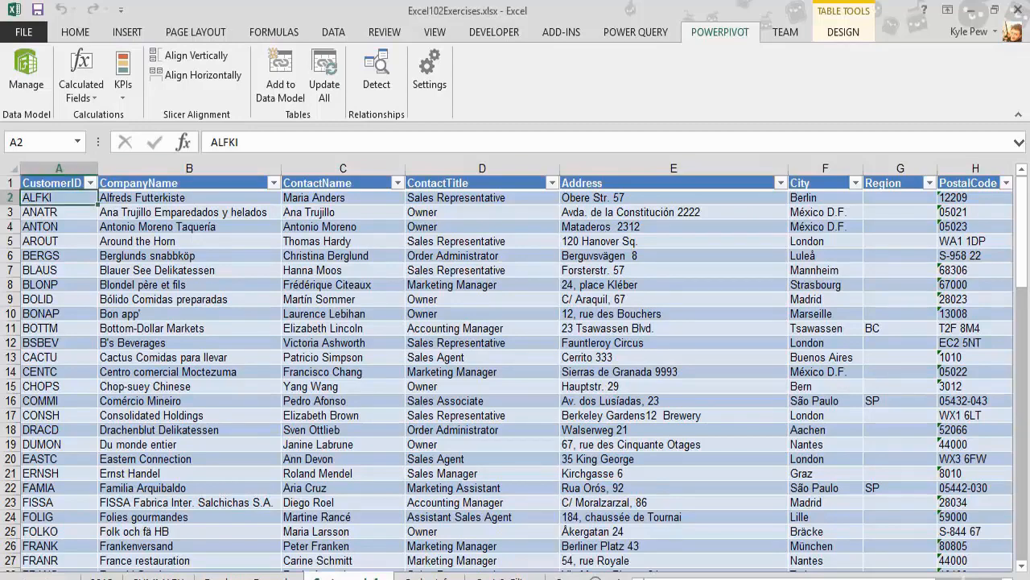
Sort the orders table A to Z by CustomerID and select the CustomerID cells of the ALFKI orders.
key(ctrl+Page_Down)
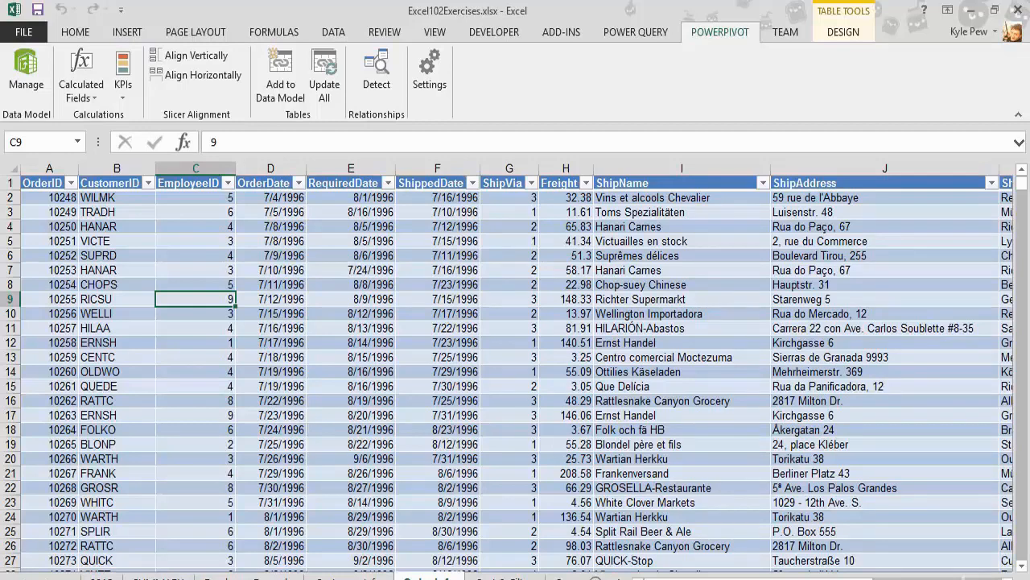
click(358, 576)
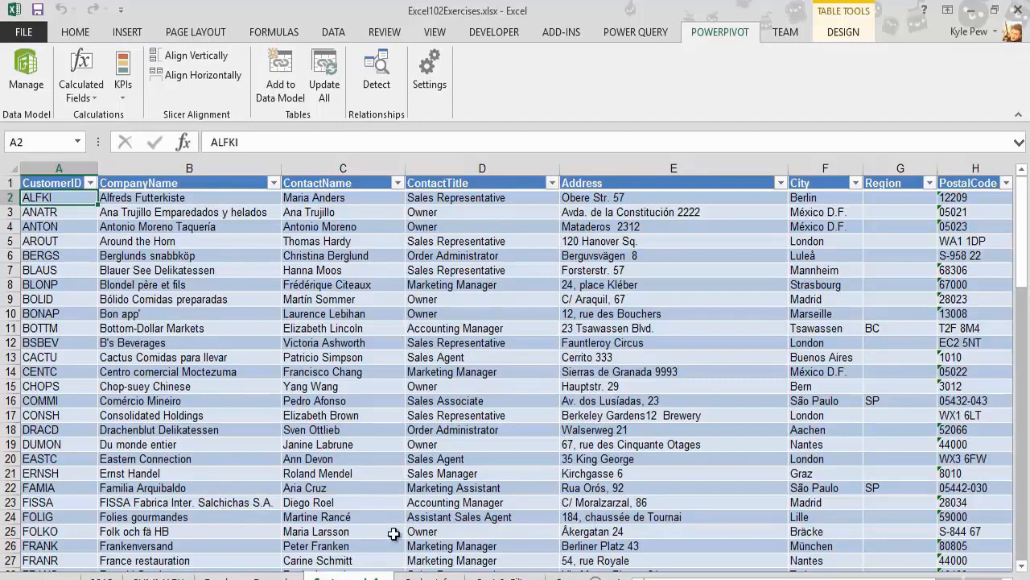
click(423, 576)
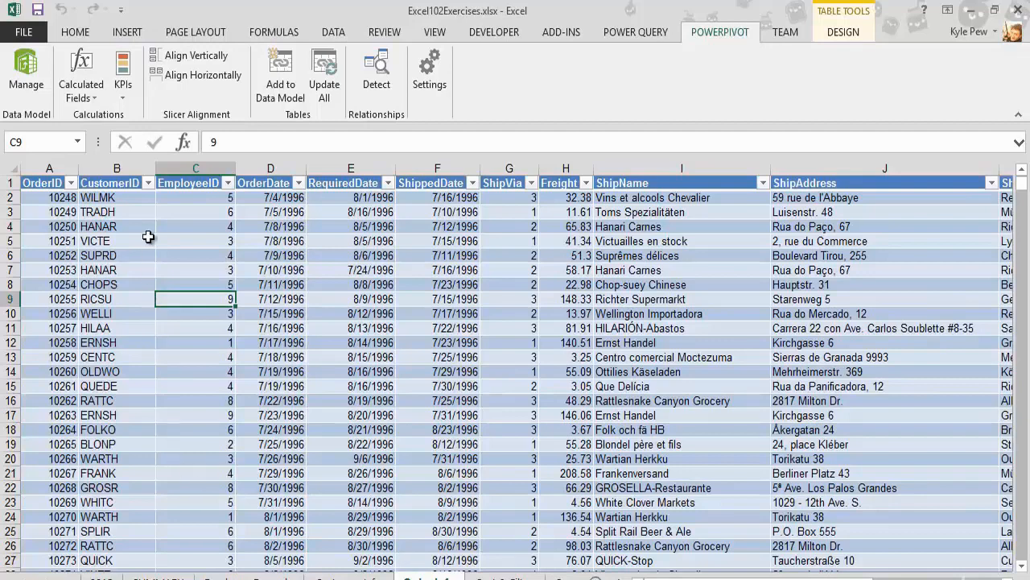
click(148, 183)
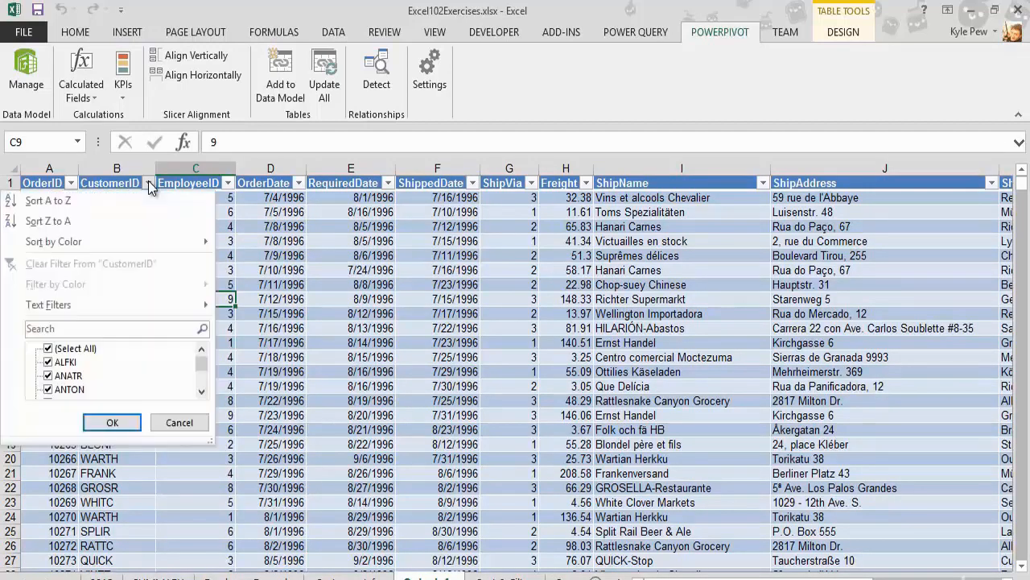
click(68, 203)
drag(89, 198, 81, 268)
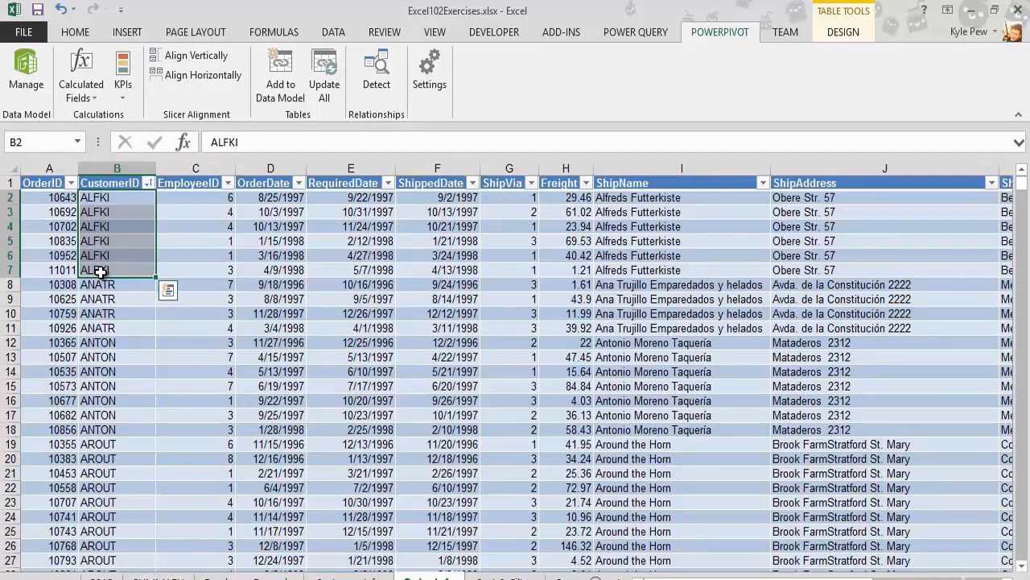
Create a PivotTable on a new worksheet from the CustomerInfo table.
click(326, 575)
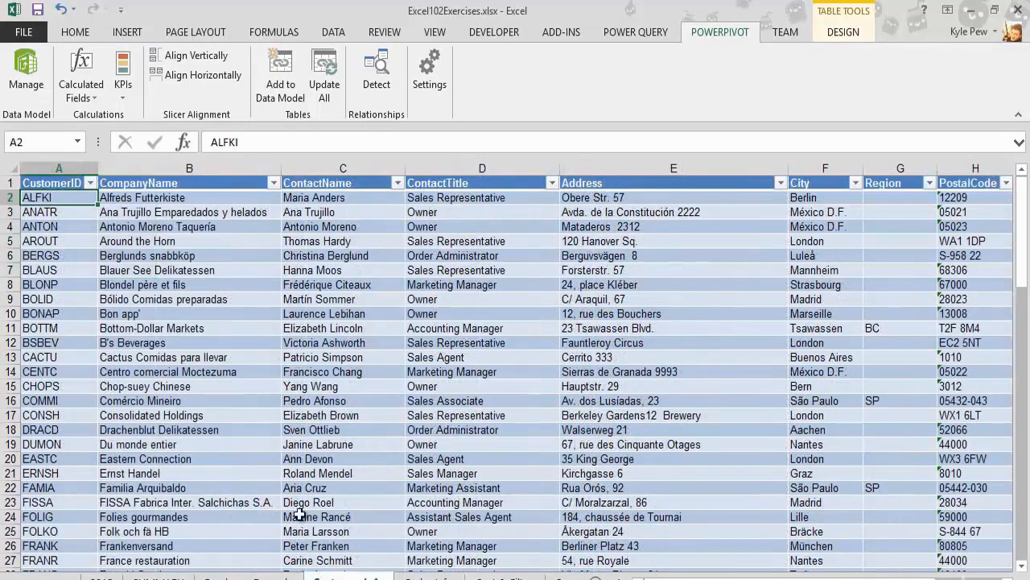
click(146, 275)
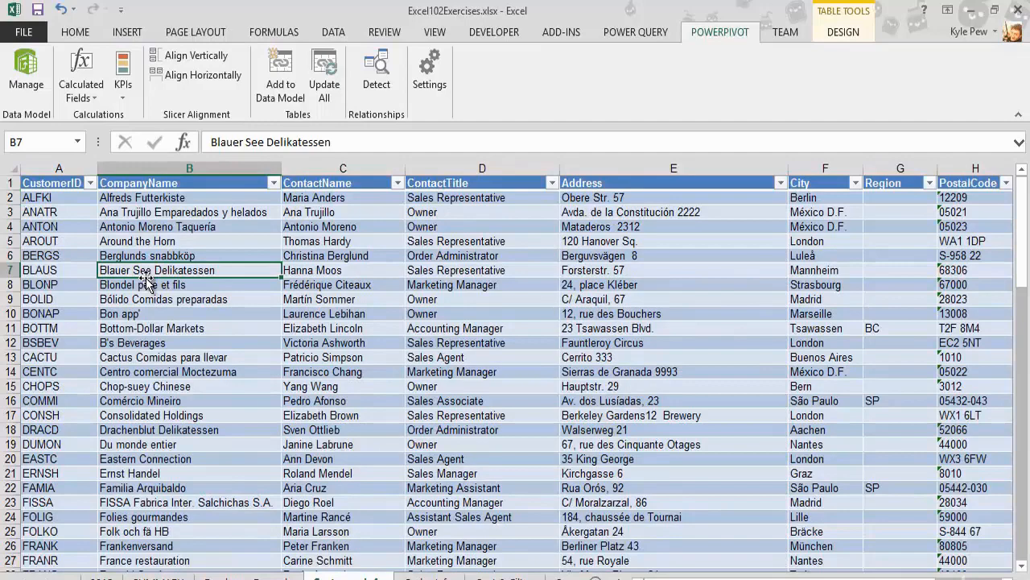
click(127, 33)
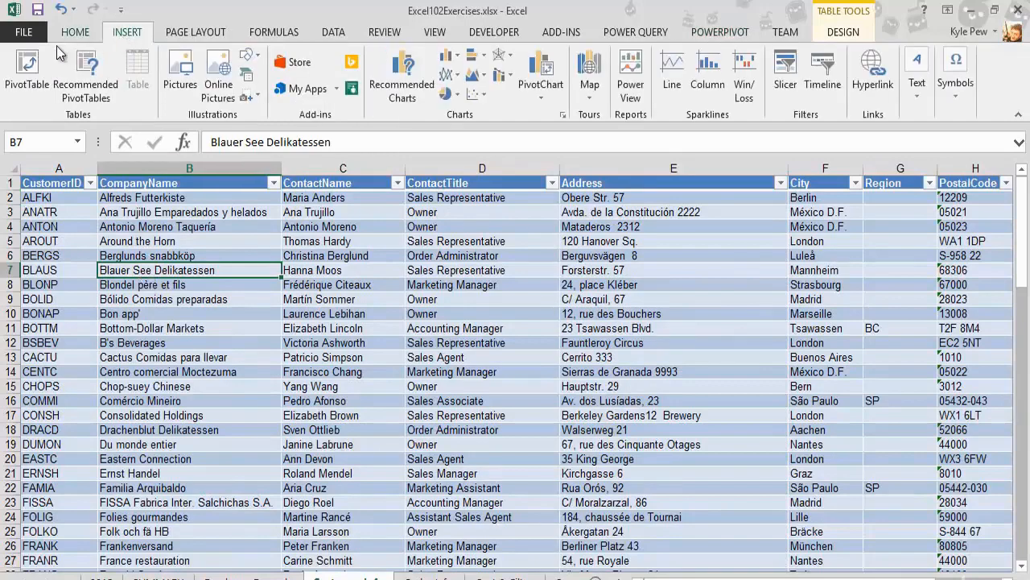
click(28, 68)
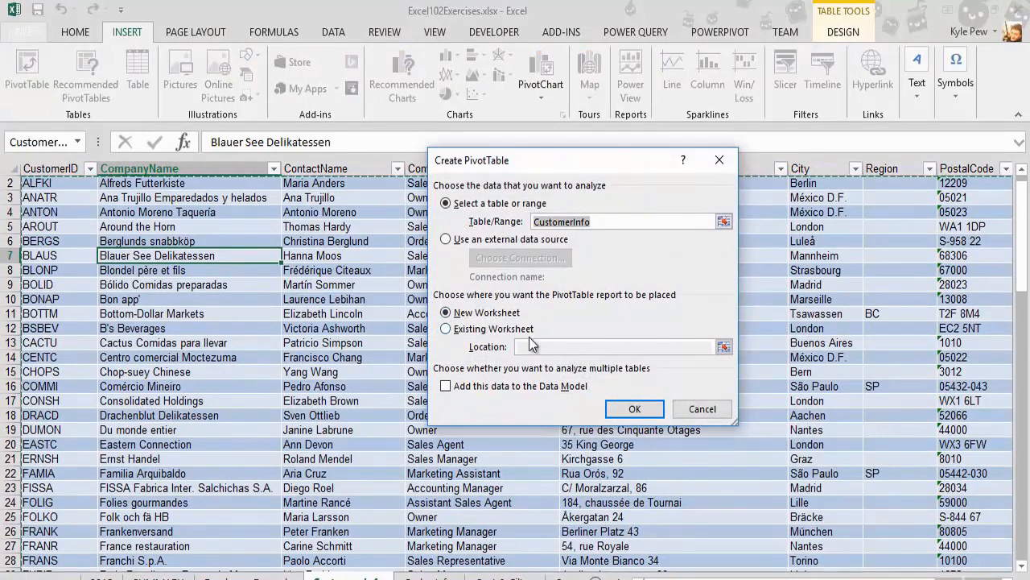
click(635, 408)
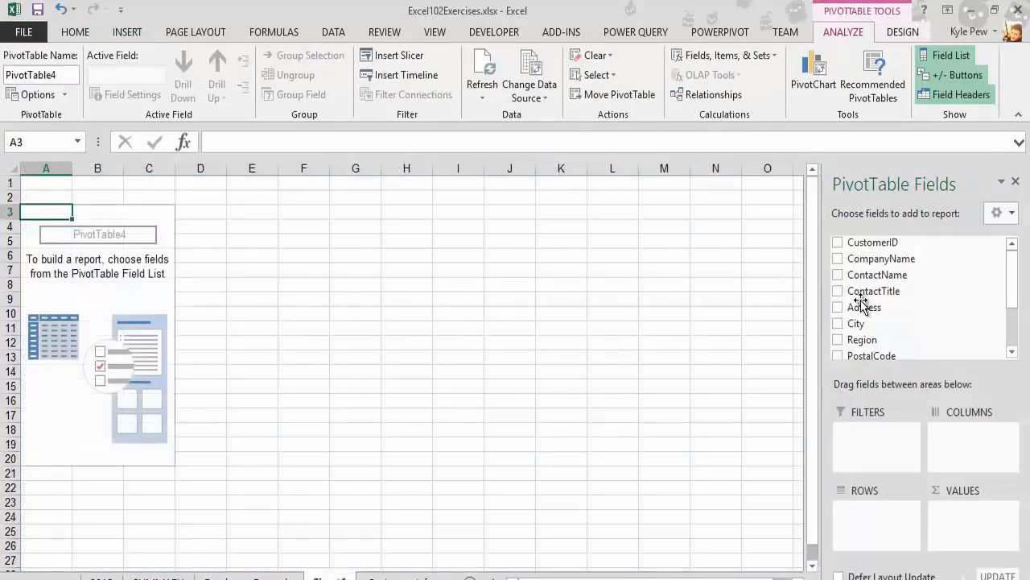
Look through the PivotTable's available fields and request more tables for it.
mouse_move(1012, 272)
mouse_down()
mouse_move(1021, 314)
mouse_move(1011, 259)
mouse_up()
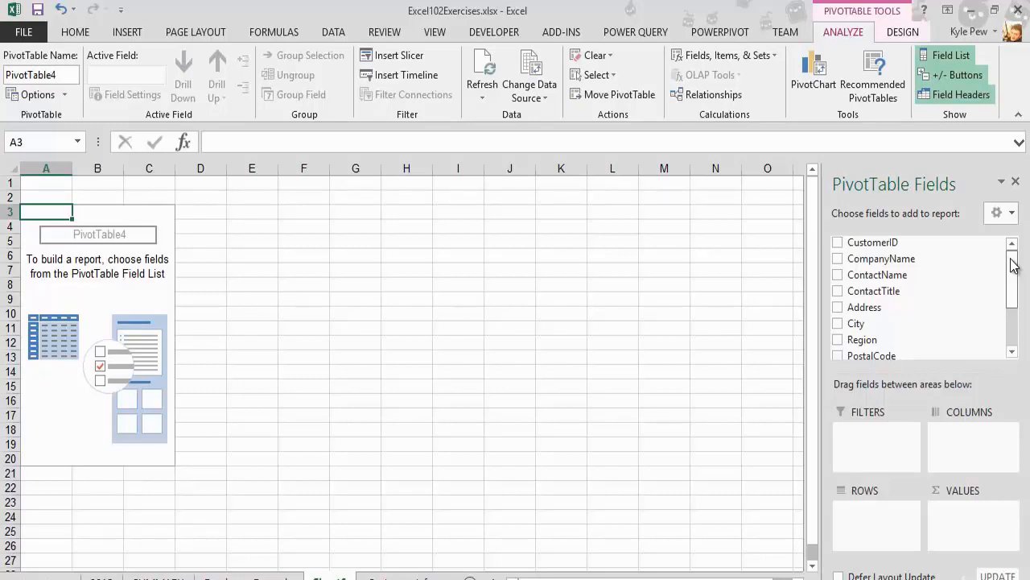
drag(1013, 266, 1016, 317)
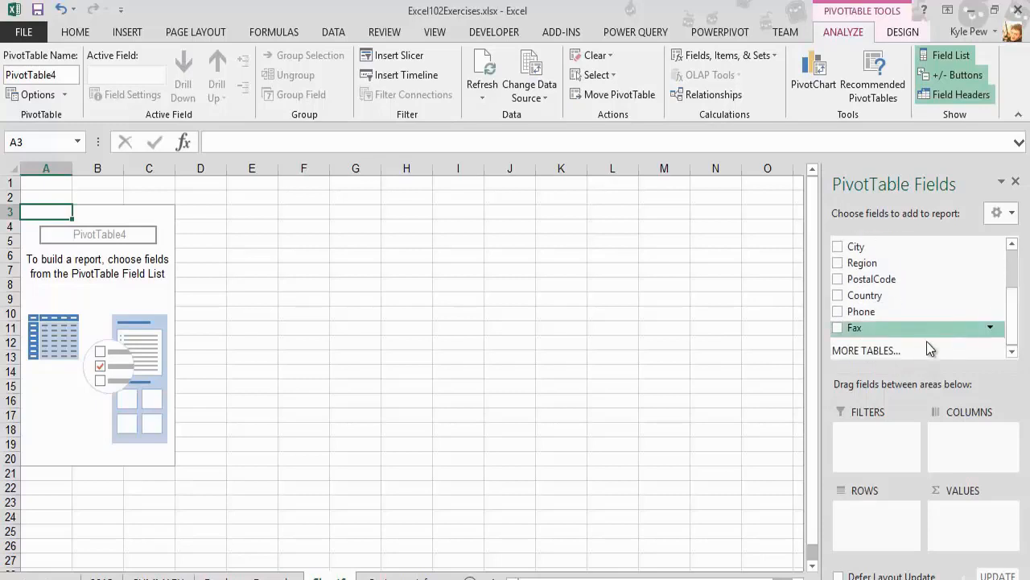
click(875, 351)
drag(495, 256, 364, 239)
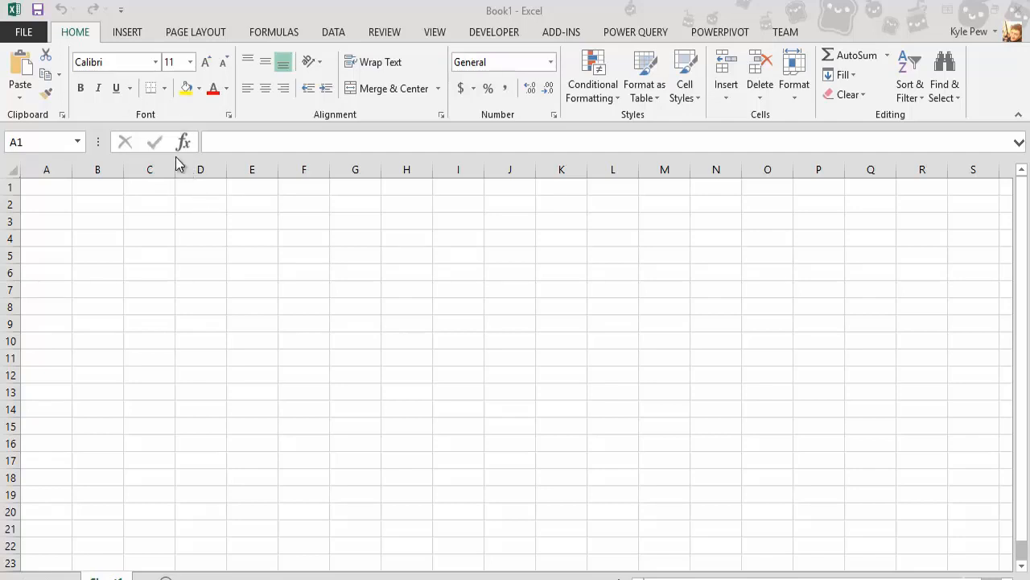
Open the Add-Ins page of the Excel Options from the blank workbook.
click(33, 33)
click(33, 34)
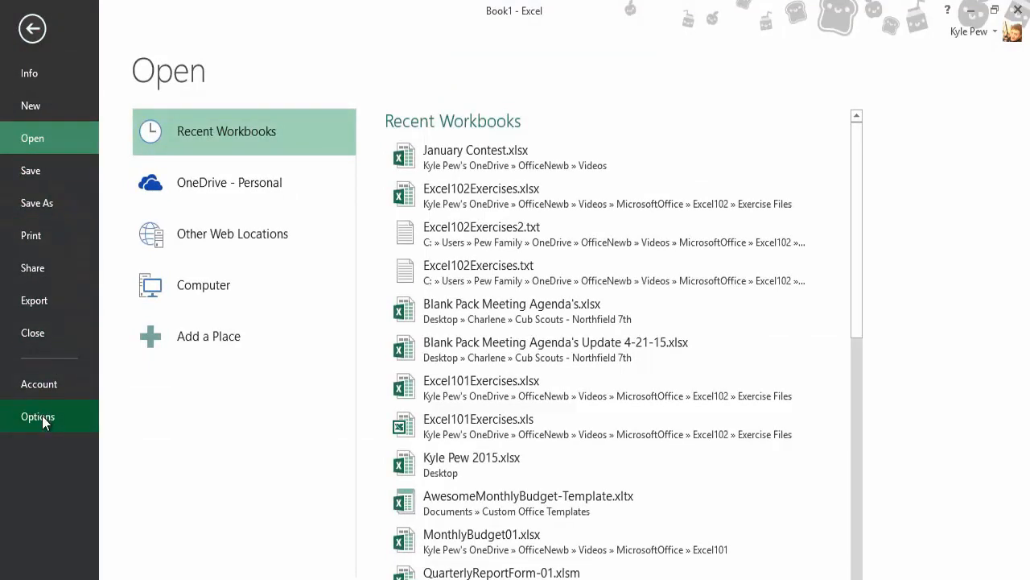
click(42, 416)
drag(227, 33, 226, 26)
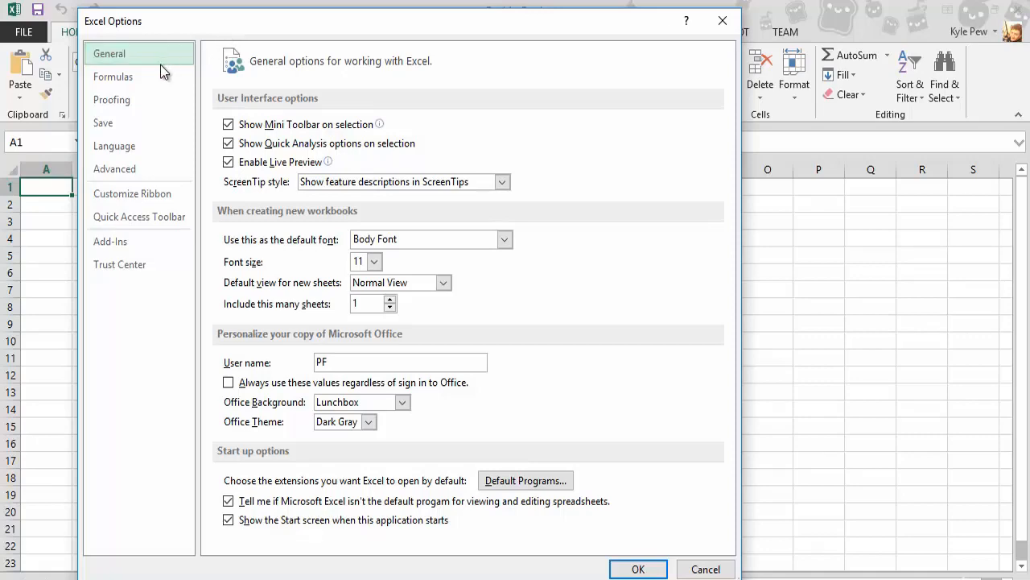
click(114, 246)
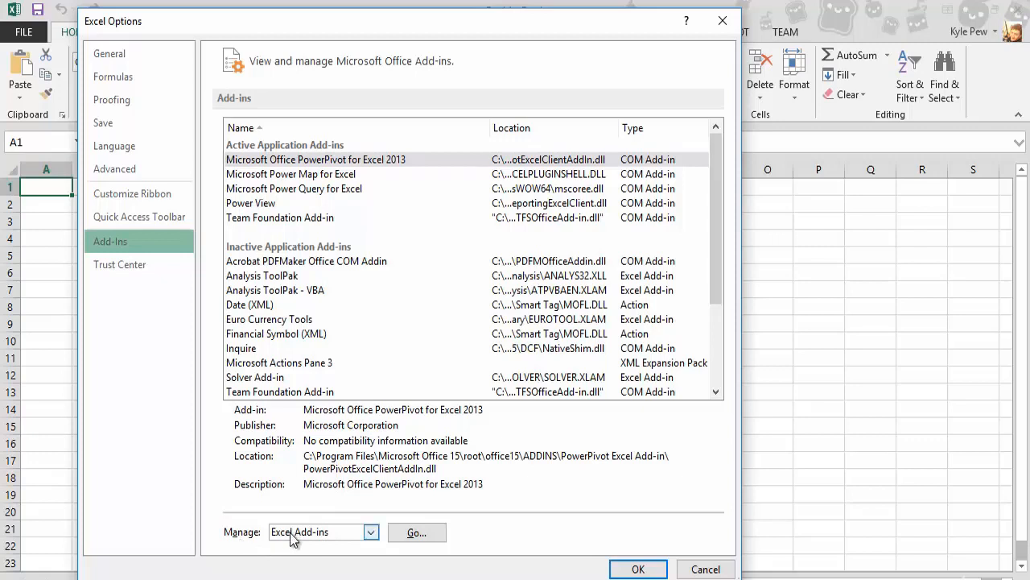
Open the COM Add-ins list, keep Microsoft Office PowerPivot for Excel 2013 enabled, and display the PowerPivot commands.
click(371, 532)
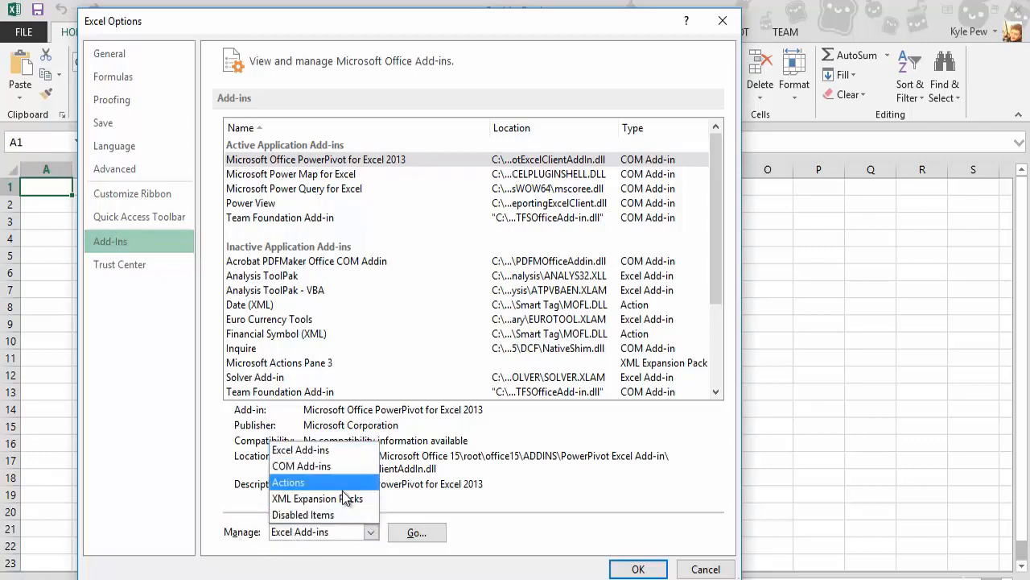
click(323, 469)
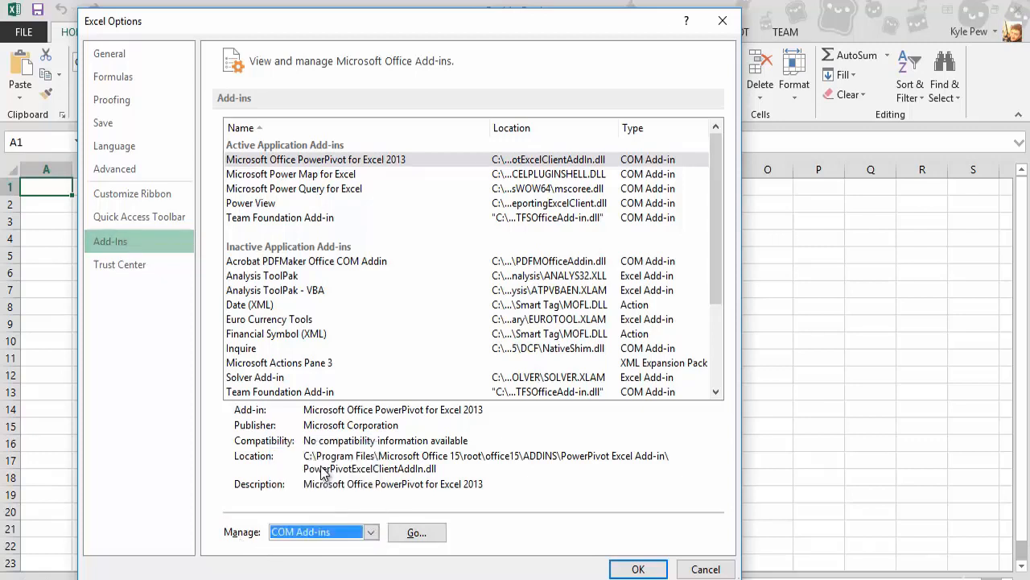
click(413, 533)
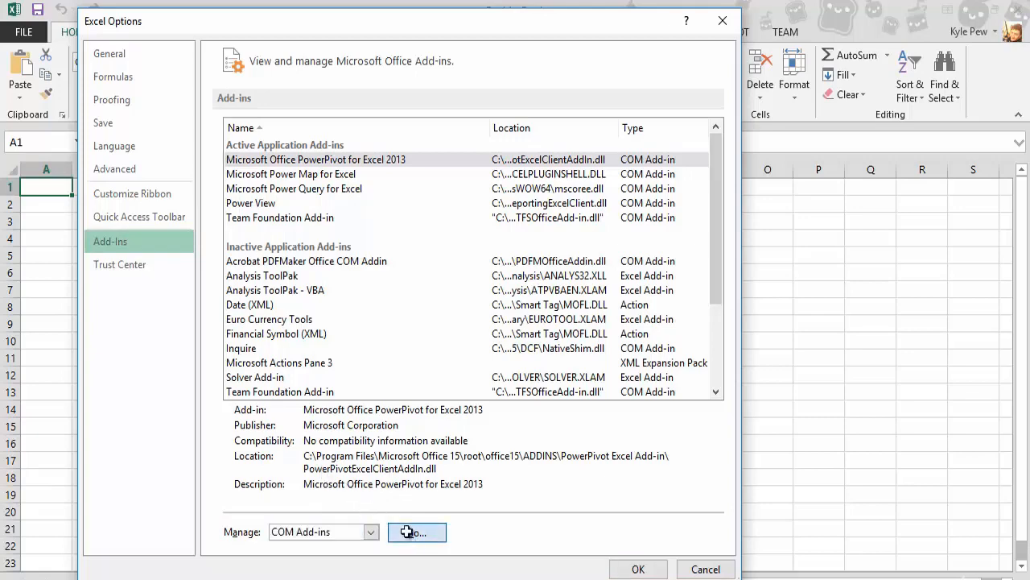
drag(317, 159, 214, 166)
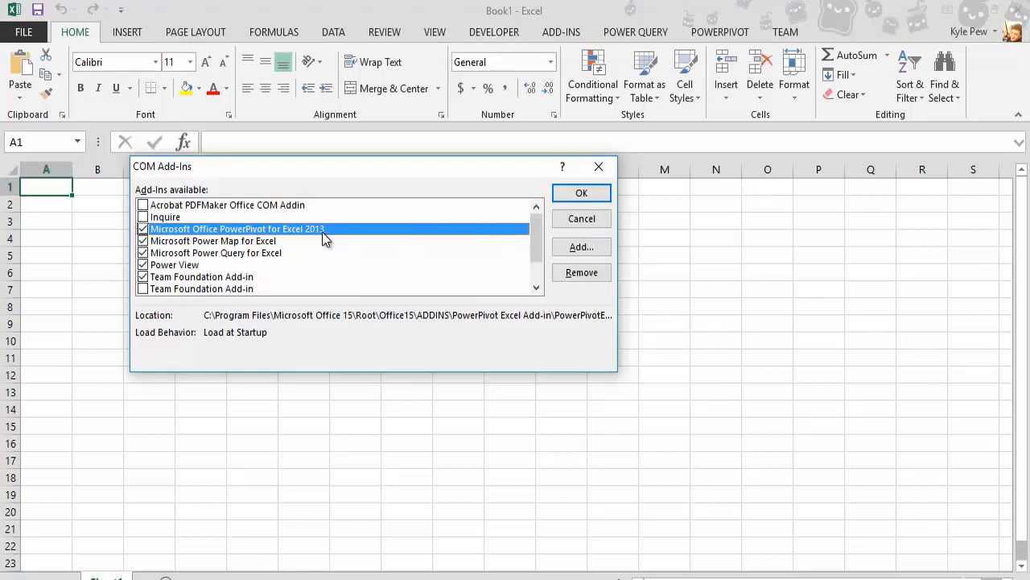
click(576, 193)
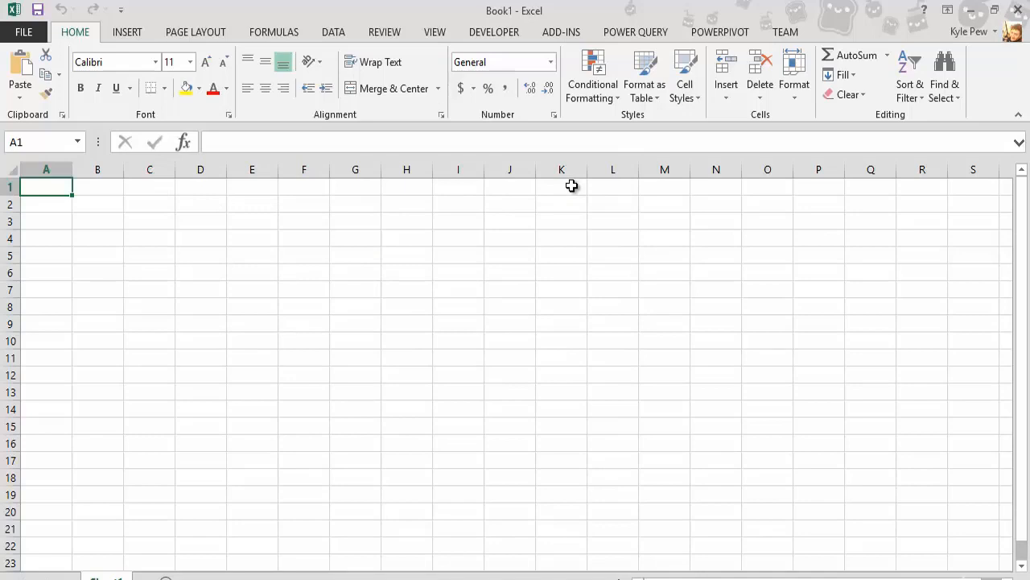
click(737, 37)
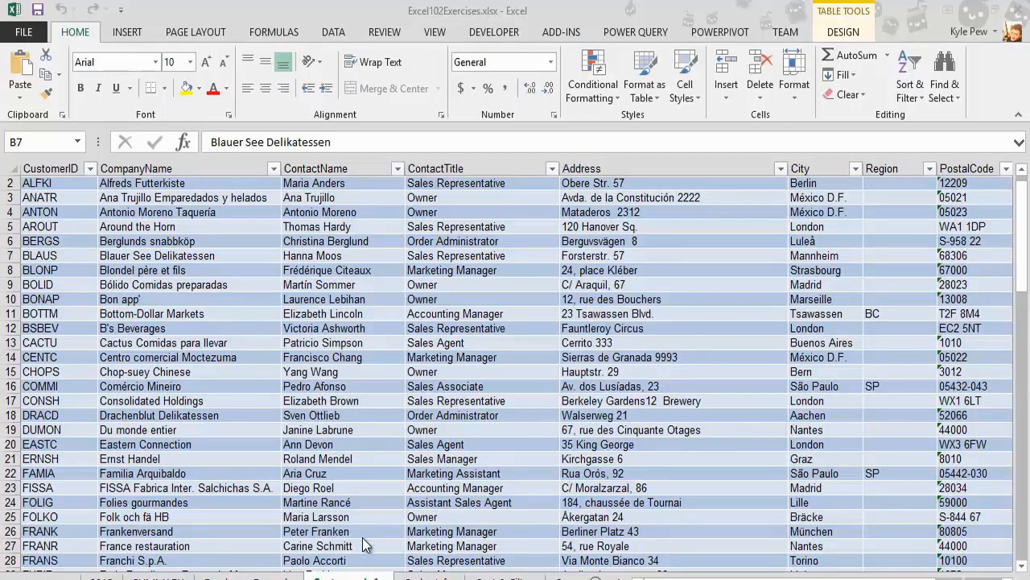
Add the CustomerInfo table to the PowerPivot data model and return to the Excel workbook.
click(721, 38)
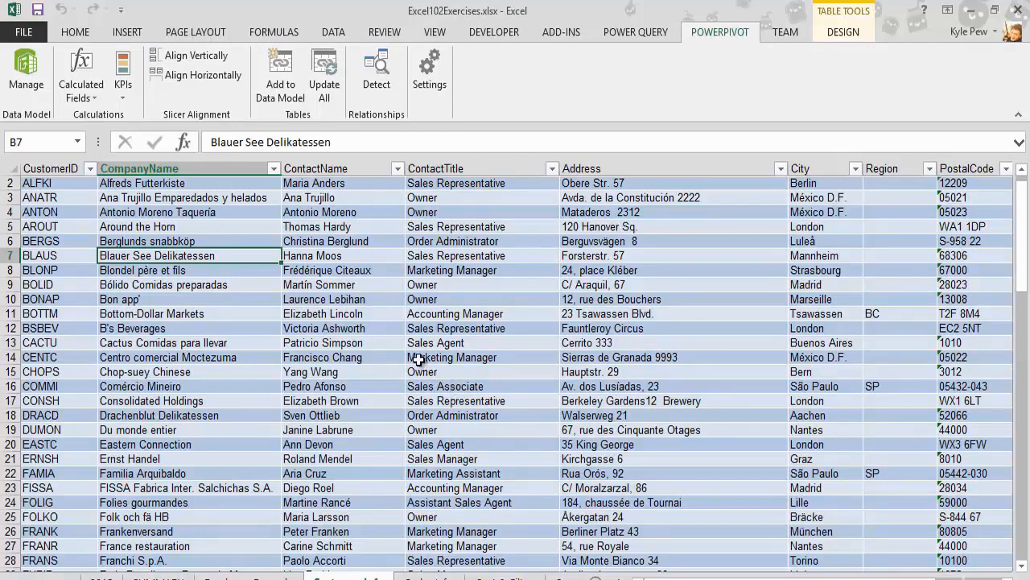
click(279, 89)
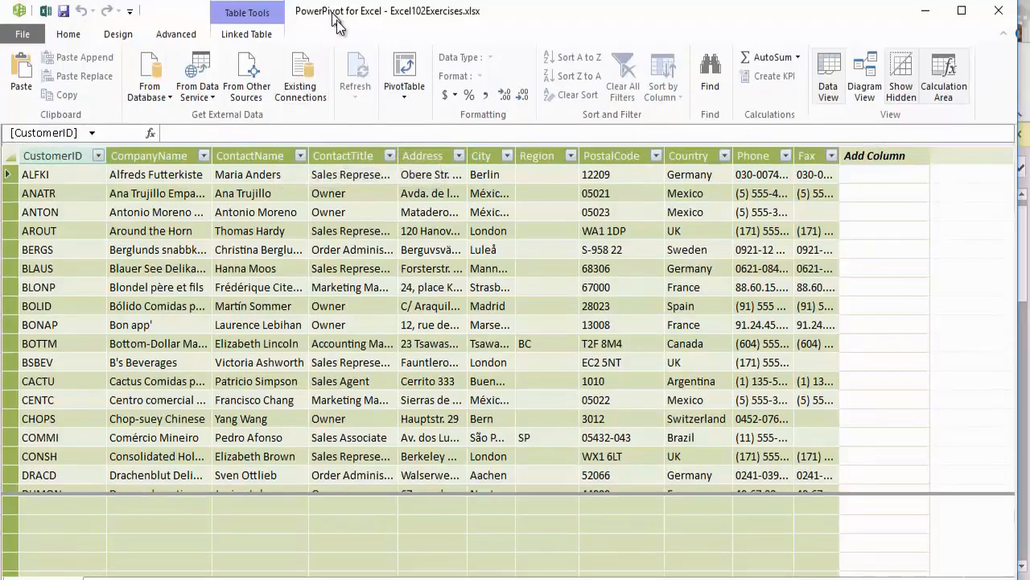
drag(335, 19, 376, 104)
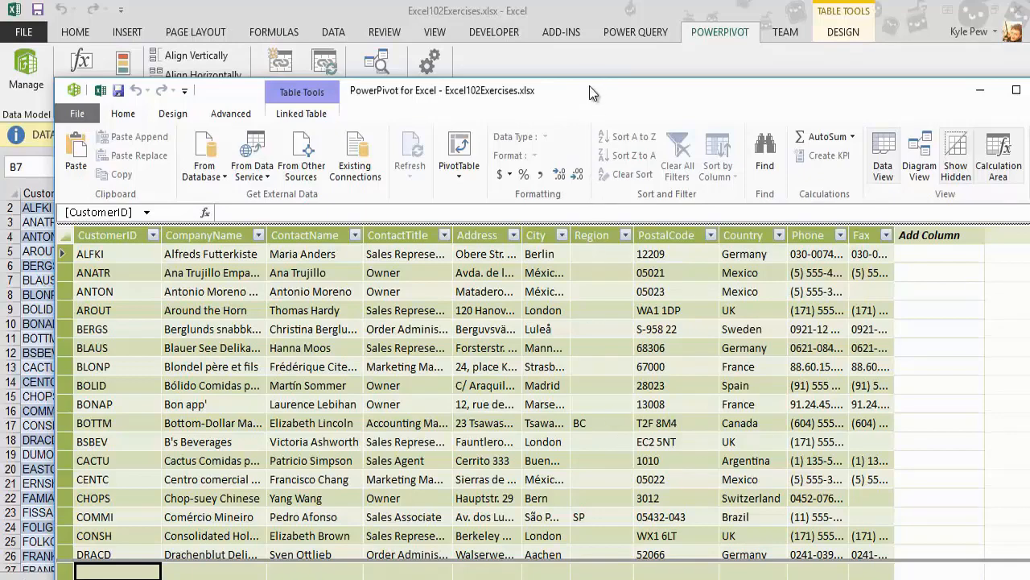
drag(570, 90, 536, 52)
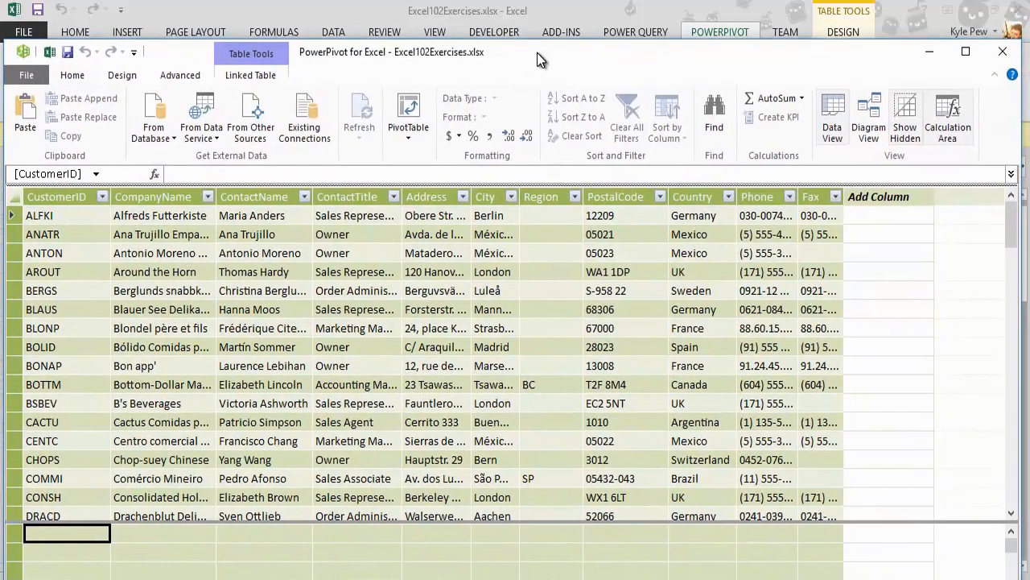
click(431, 18)
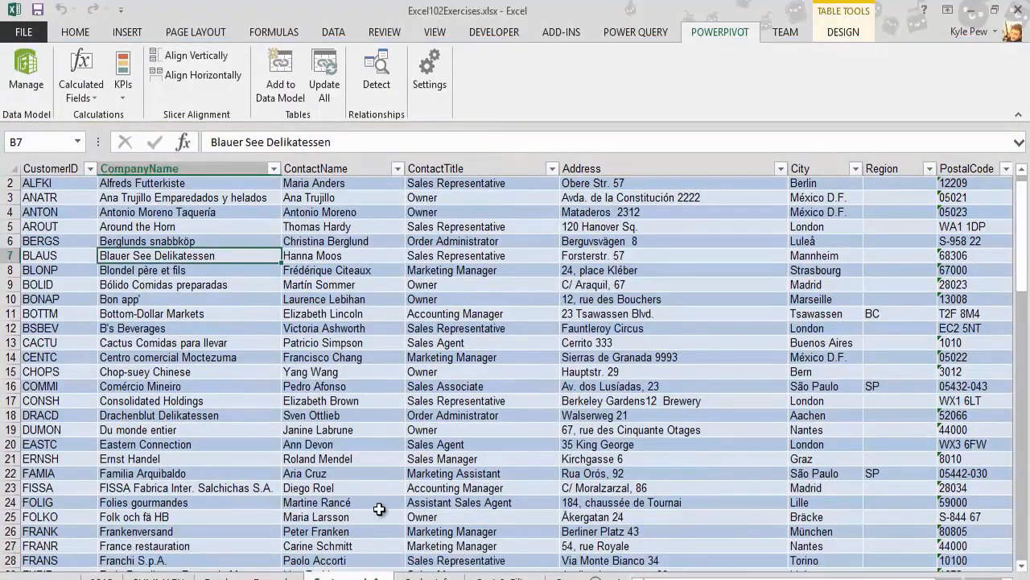
Add the orders table to the PowerPivot data model and maximize the PowerPivot window.
key(ctrl+Page_Down)
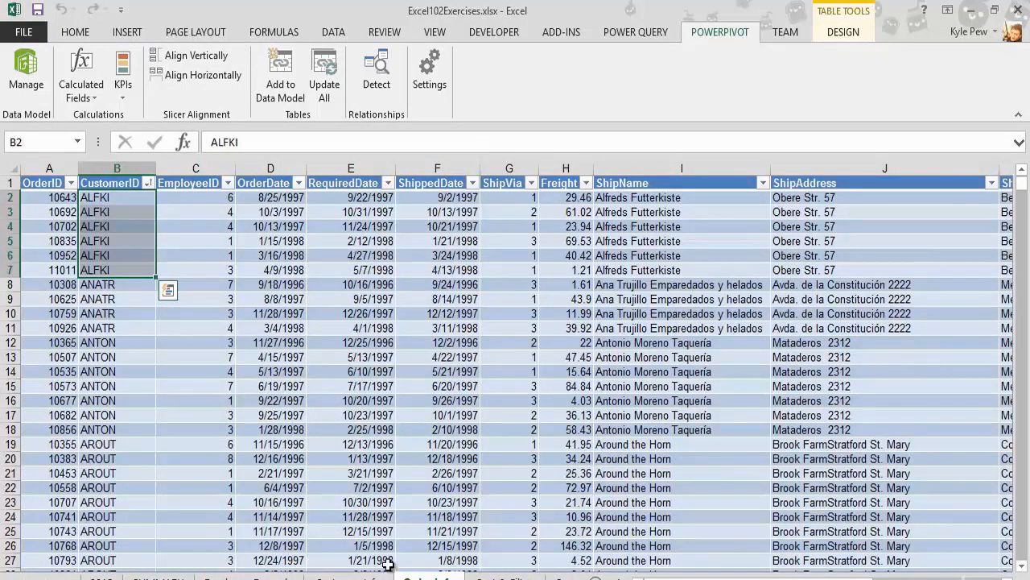
click(228, 385)
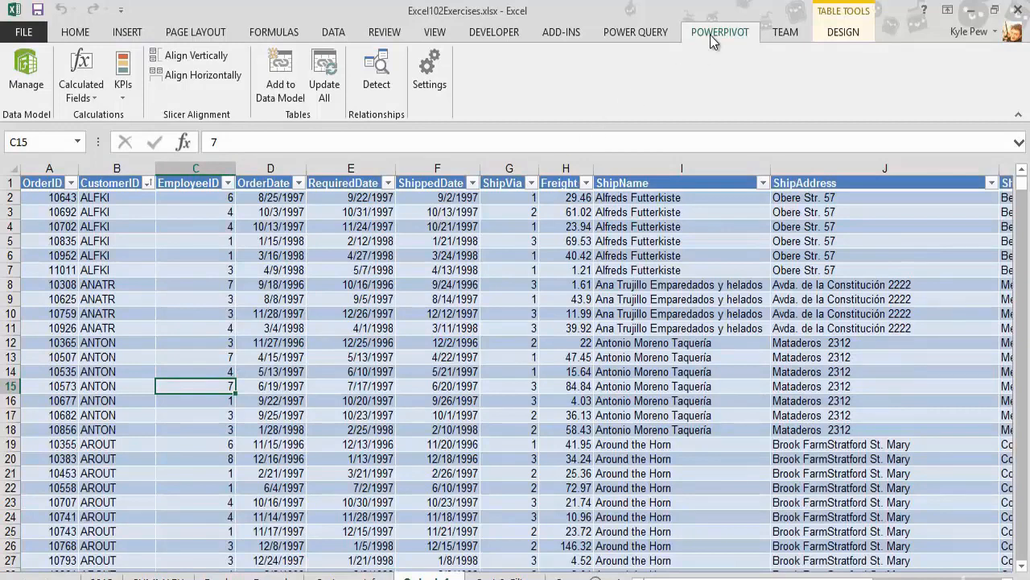
click(282, 89)
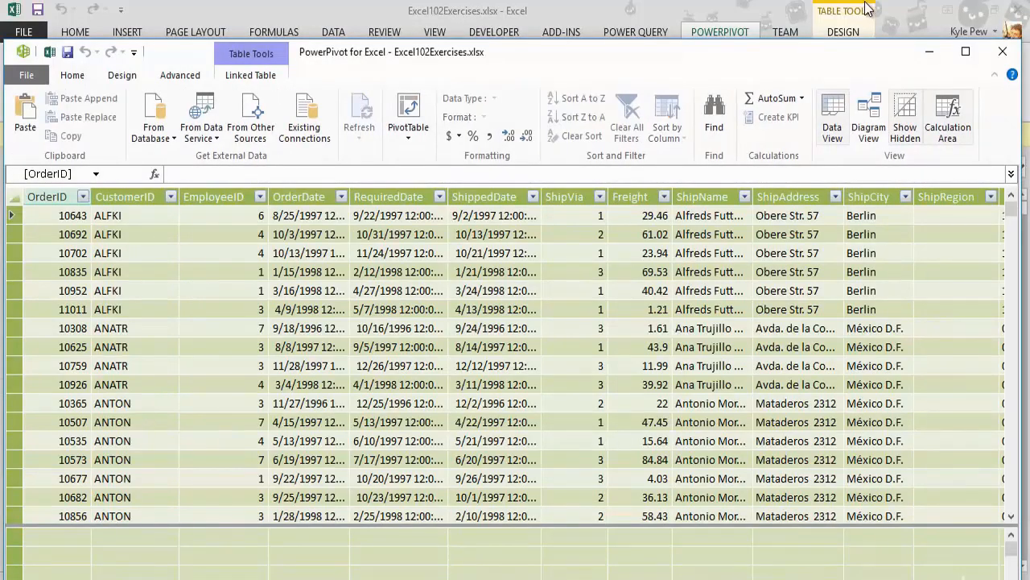
click(965, 52)
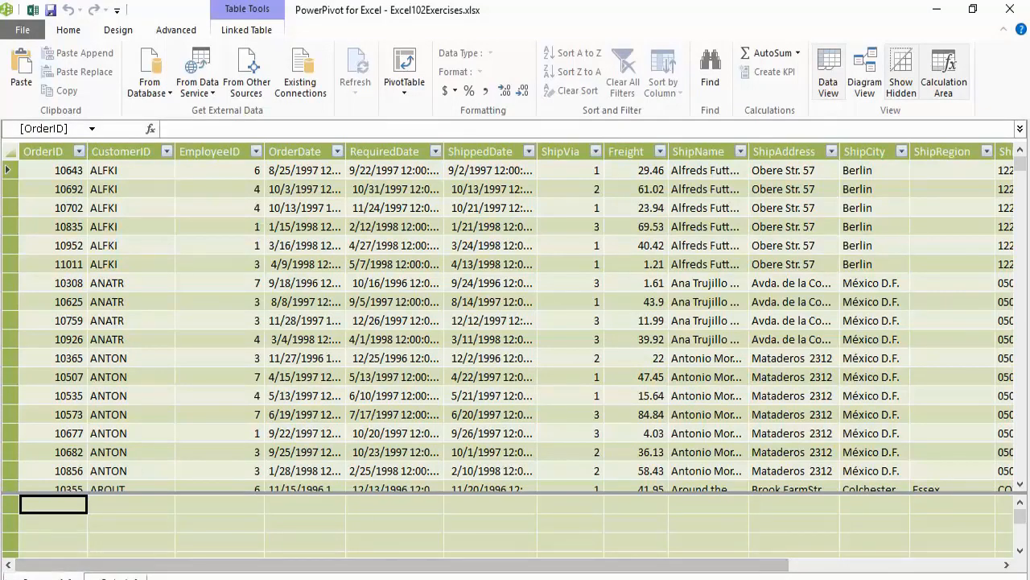
Compare the CustomerID columns of the customer and orders tables in the data model.
click(47, 578)
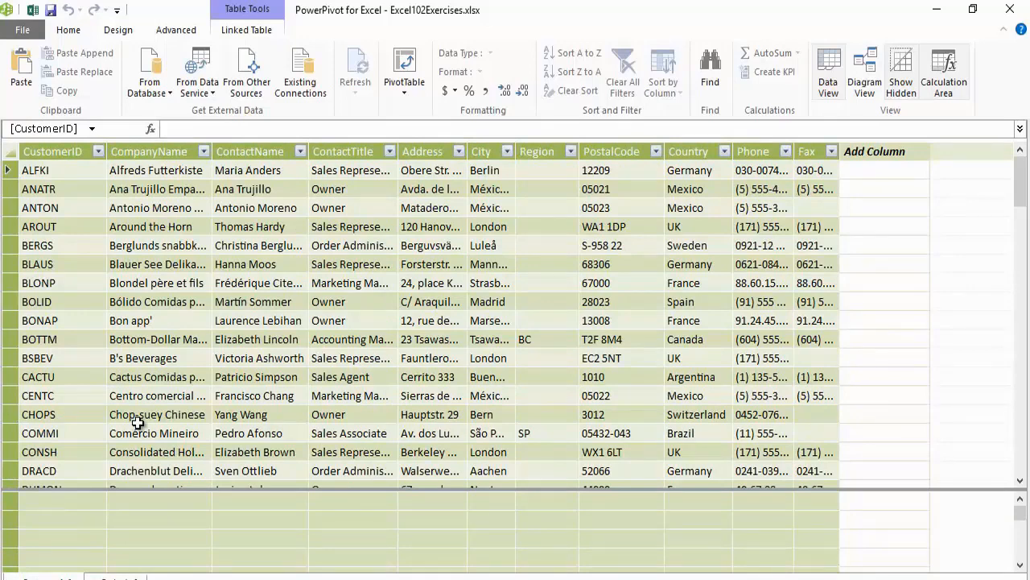
click(117, 577)
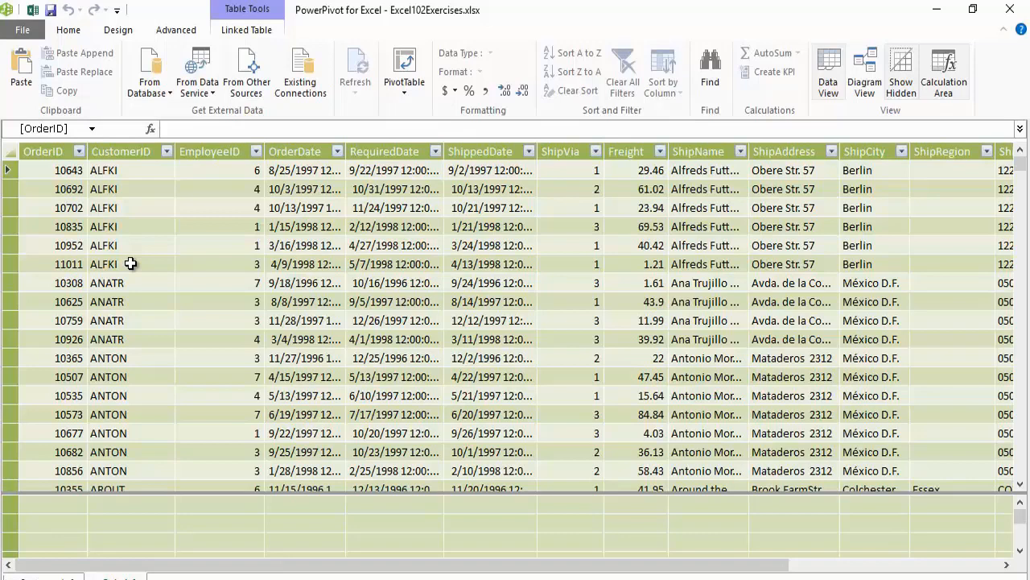
click(50, 576)
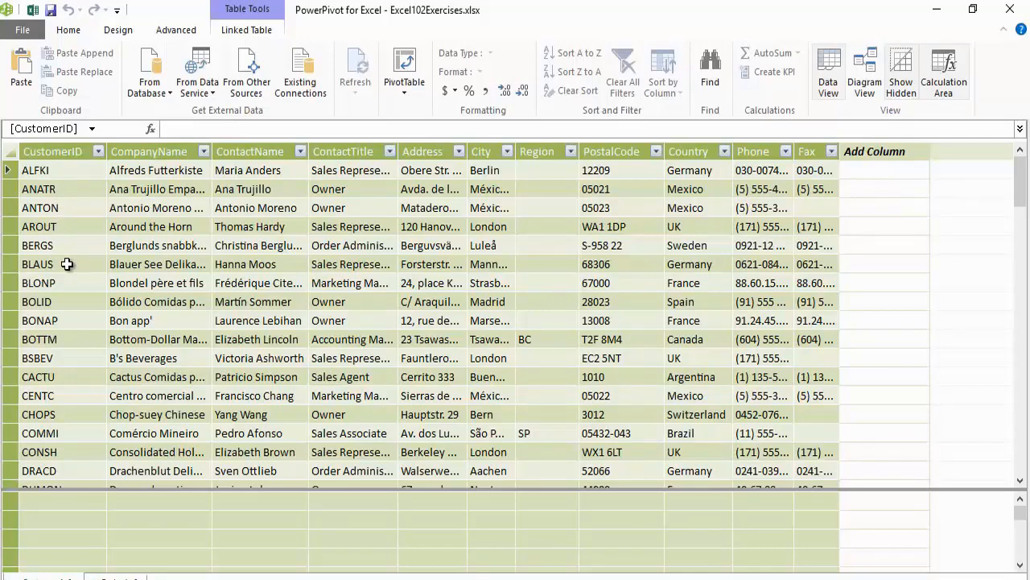
click(121, 573)
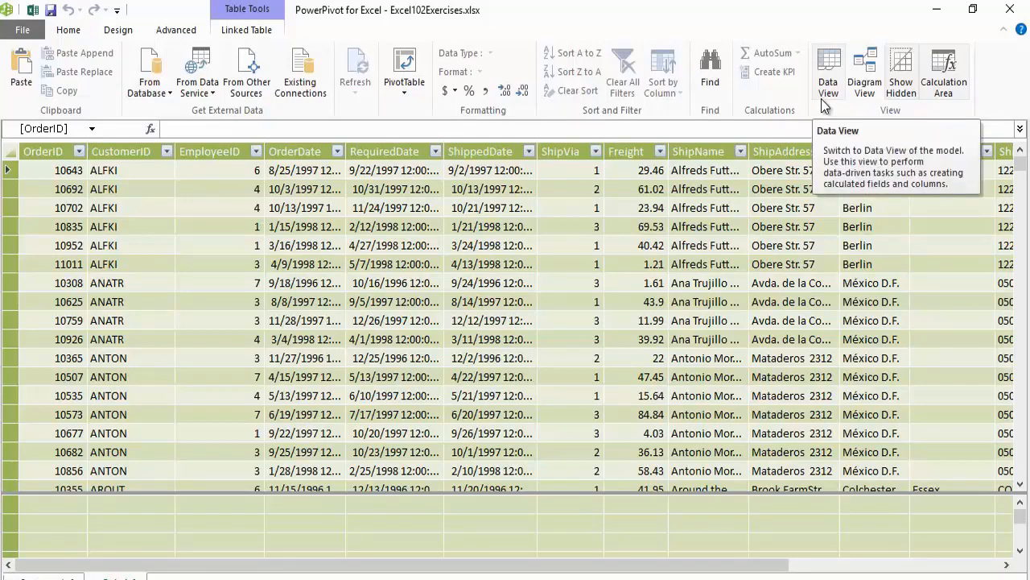
Display the data model as a diagram and enlarge the CustomerInfo and OrderInfo tables until all their fields show.
click(866, 89)
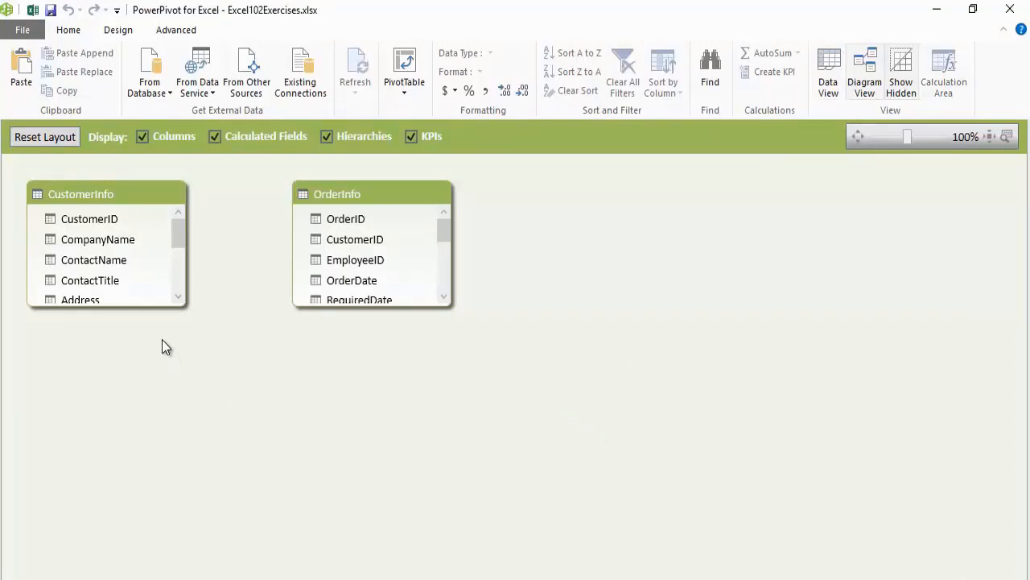
drag(140, 306, 133, 446)
drag(403, 313, 375, 518)
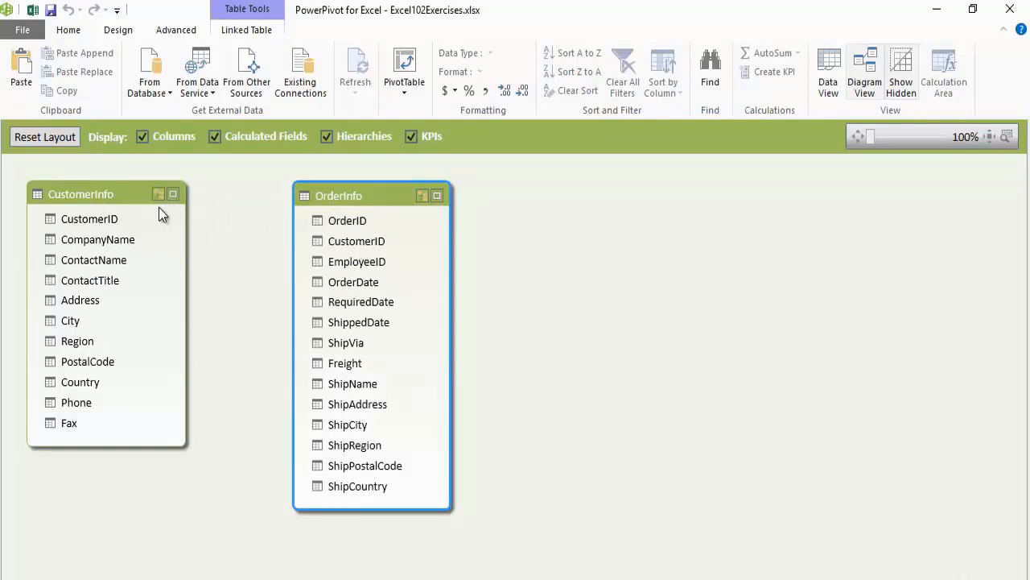
Create a relationship from CustomerID in the CustomerInfo table to CustomerID in the OrderInfo table.
click(82, 227)
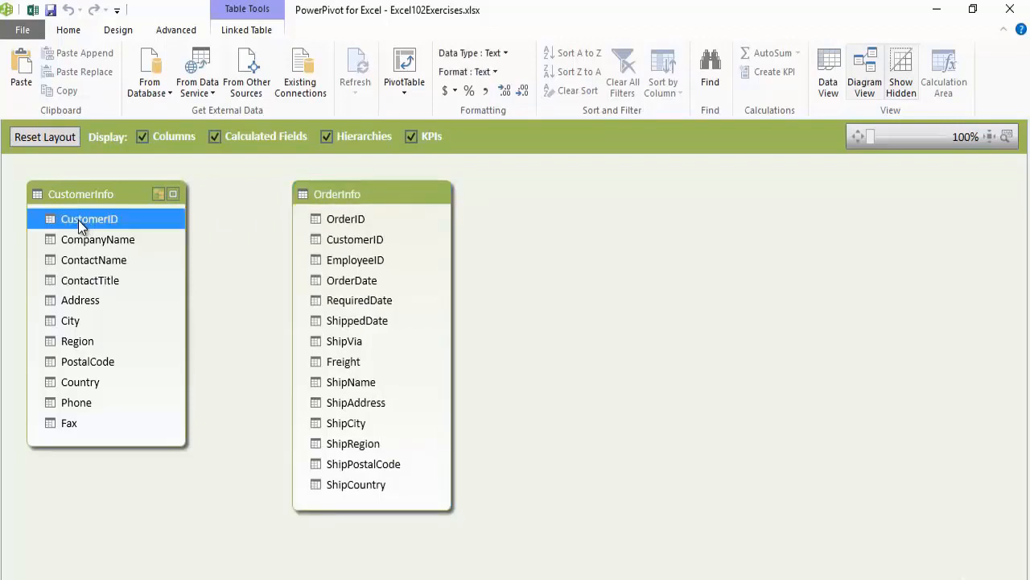
drag(79, 224, 336, 239)
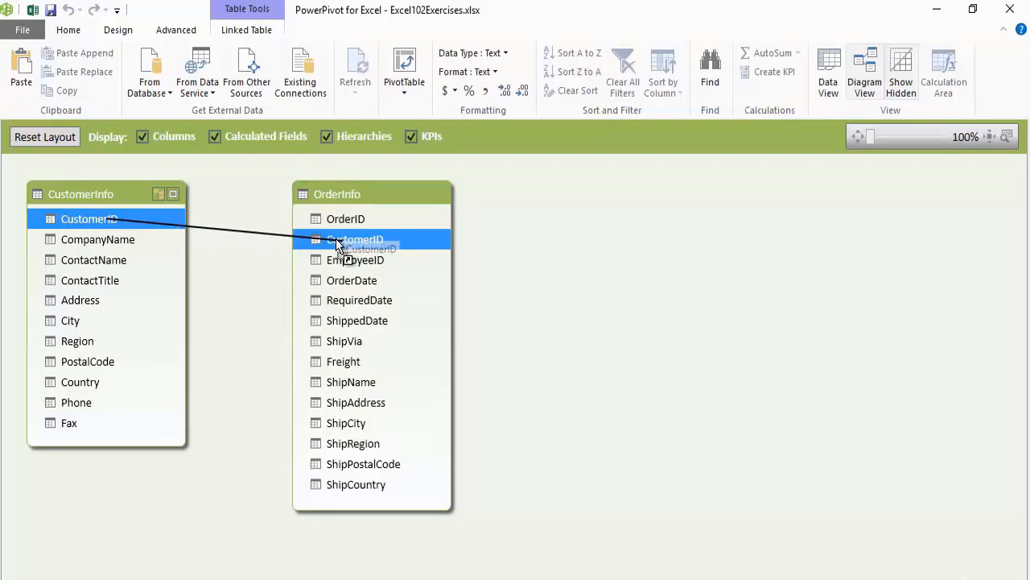
drag(335, 239, 336, 242)
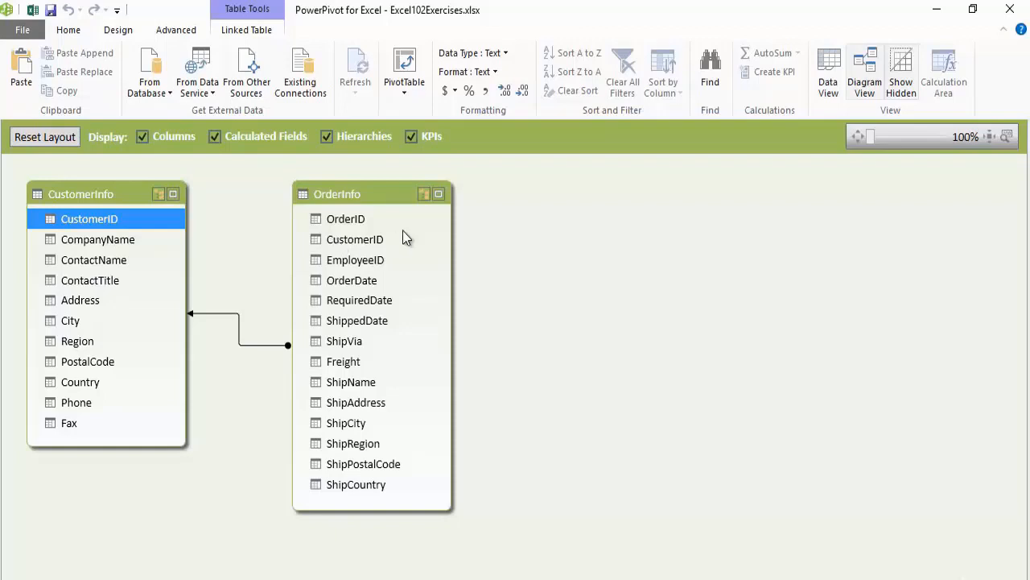
Review the related tables in data view and diagram view, and close the PowerPivot window to return to Excel.
click(826, 78)
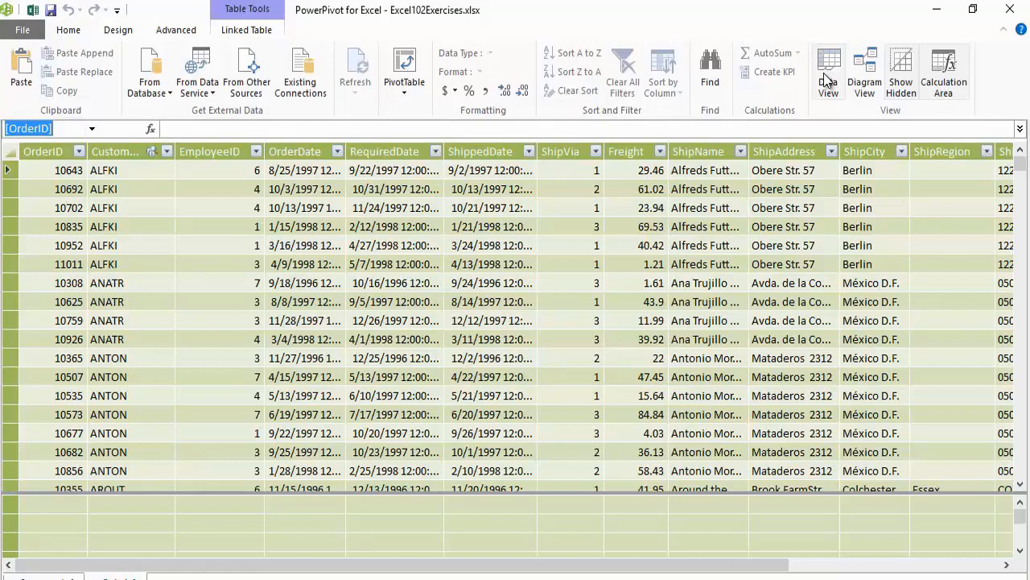
click(863, 86)
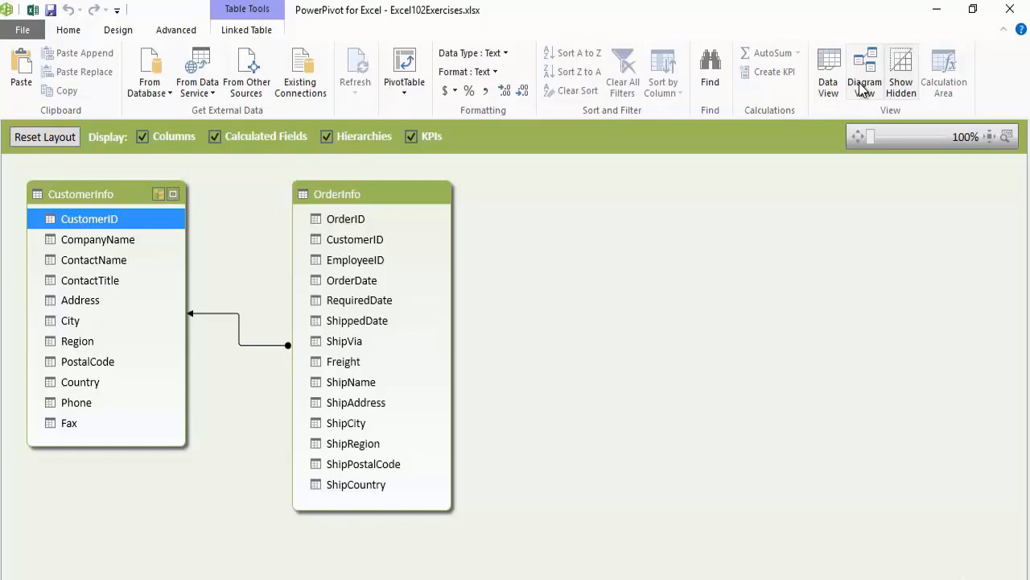
click(1010, 10)
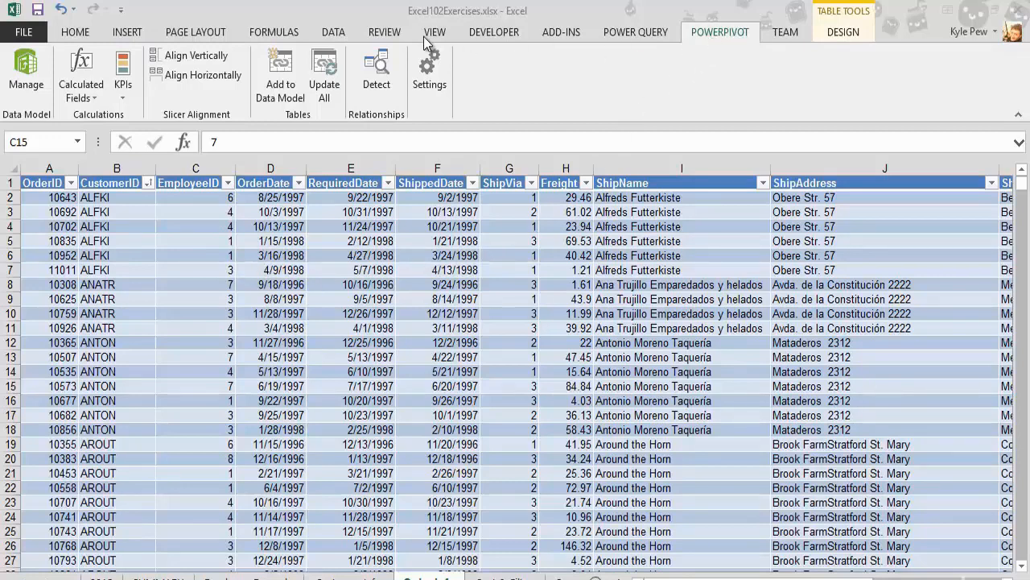
Reopen the data model and create a PivotTable from it on a new worksheet.
click(26, 74)
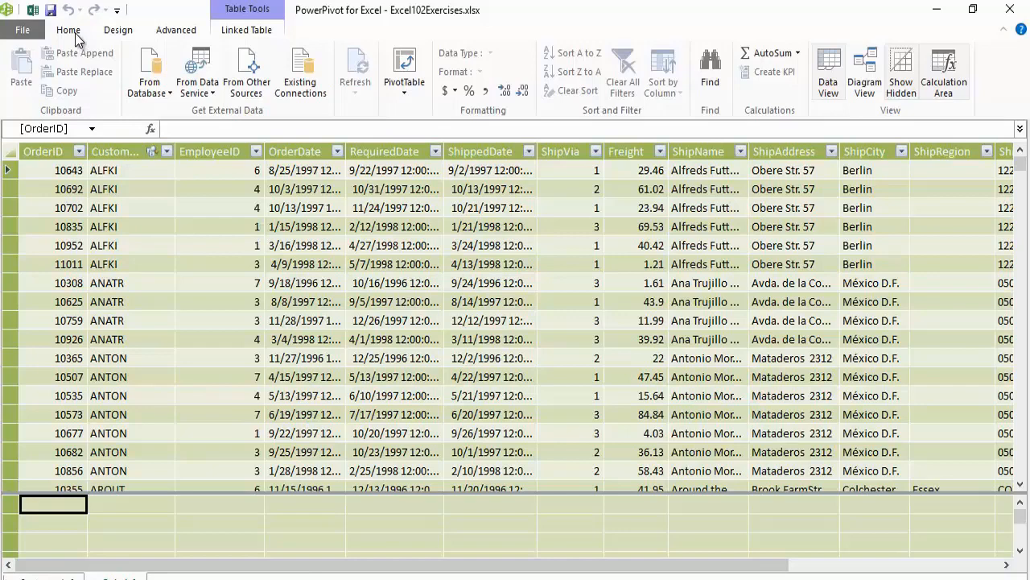
click(405, 95)
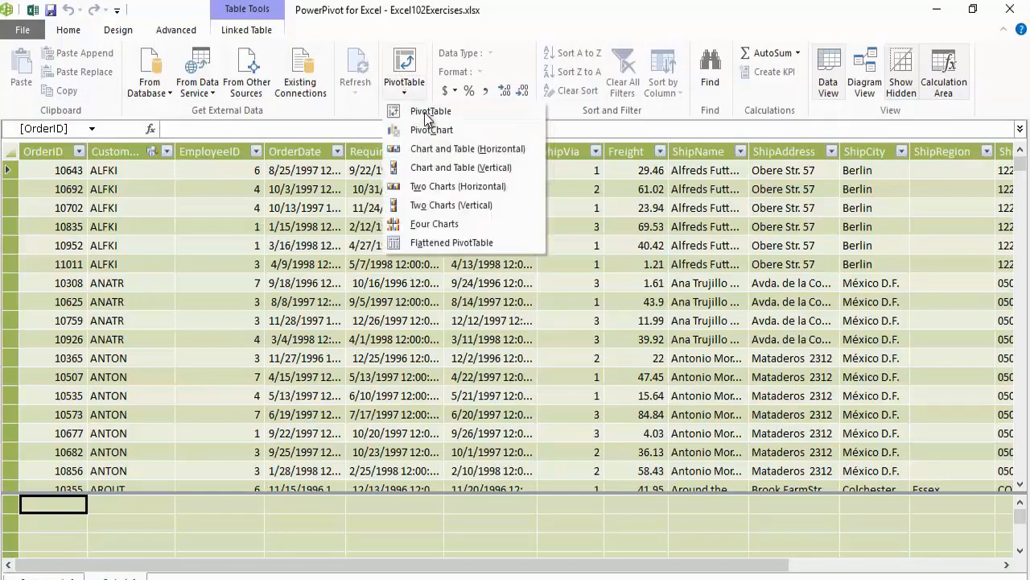
click(431, 111)
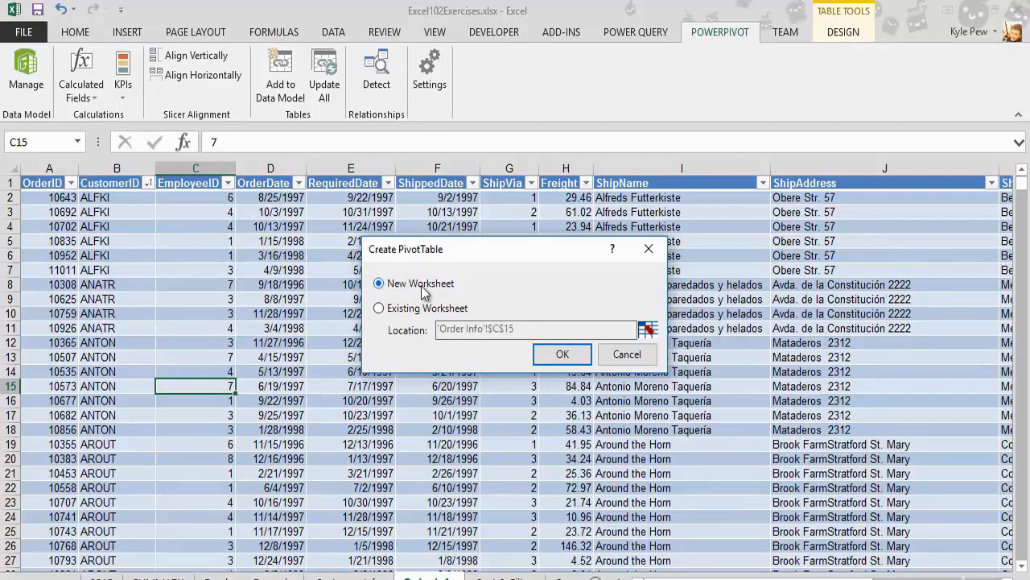
click(556, 355)
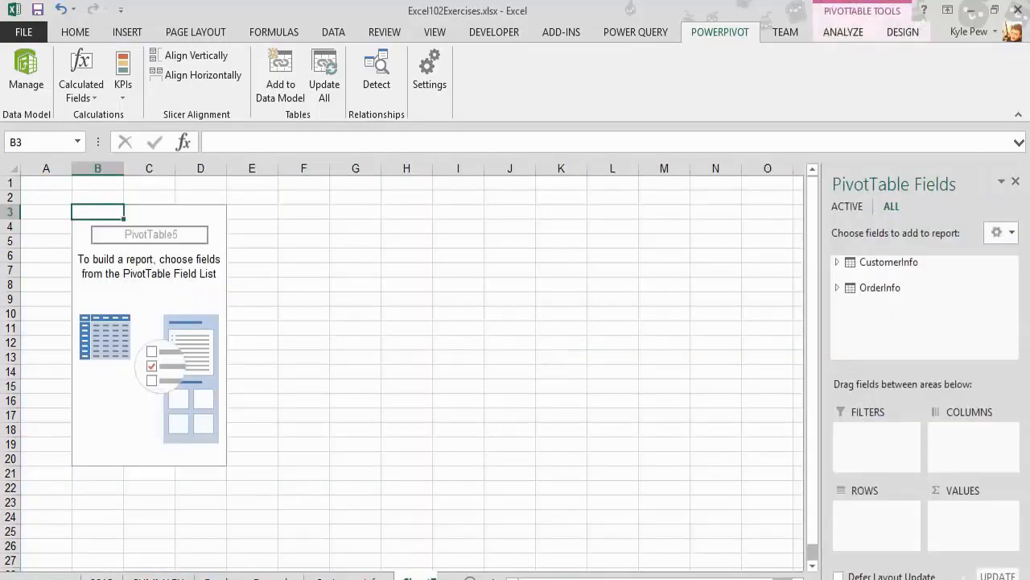
Rename the new PivotTable worksheet as Model PivotTable.
click(451, 578)
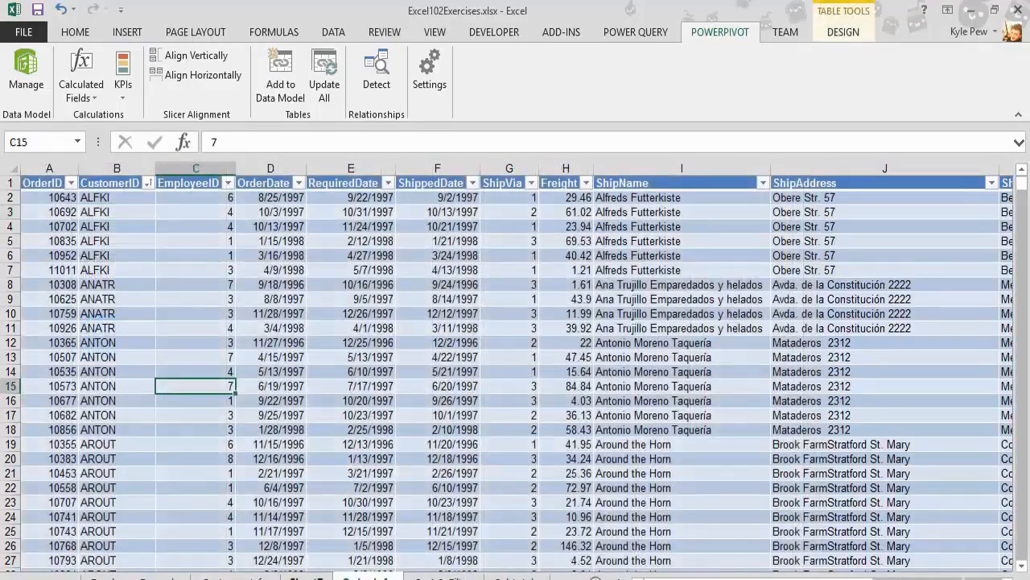
click(306, 578)
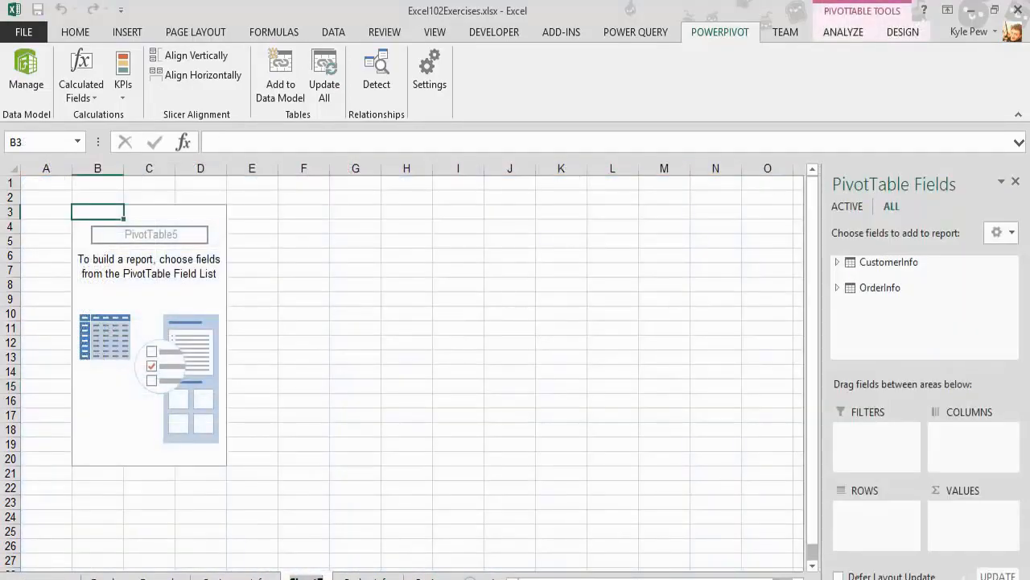
text(Model PivotTable)
key(Return)
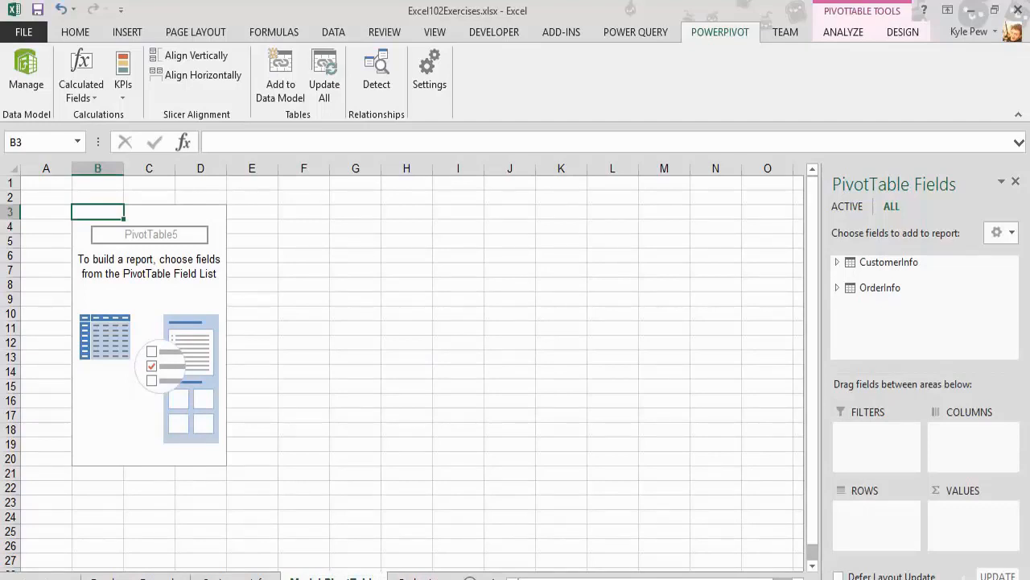
Look through the fields of both model tables and add Country from CustomerInfo to the PivotTable's rows.
click(838, 263)
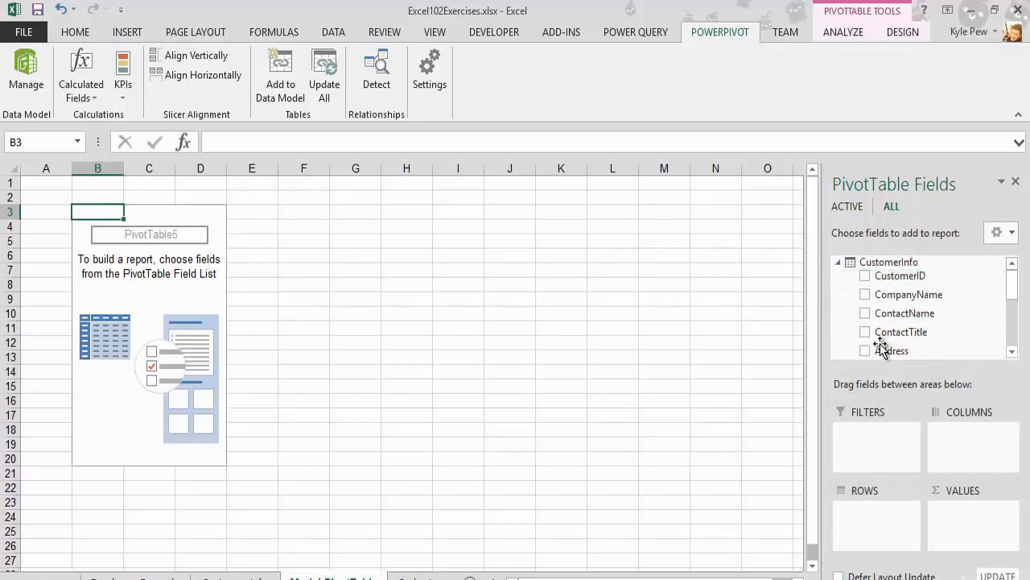
click(839, 263)
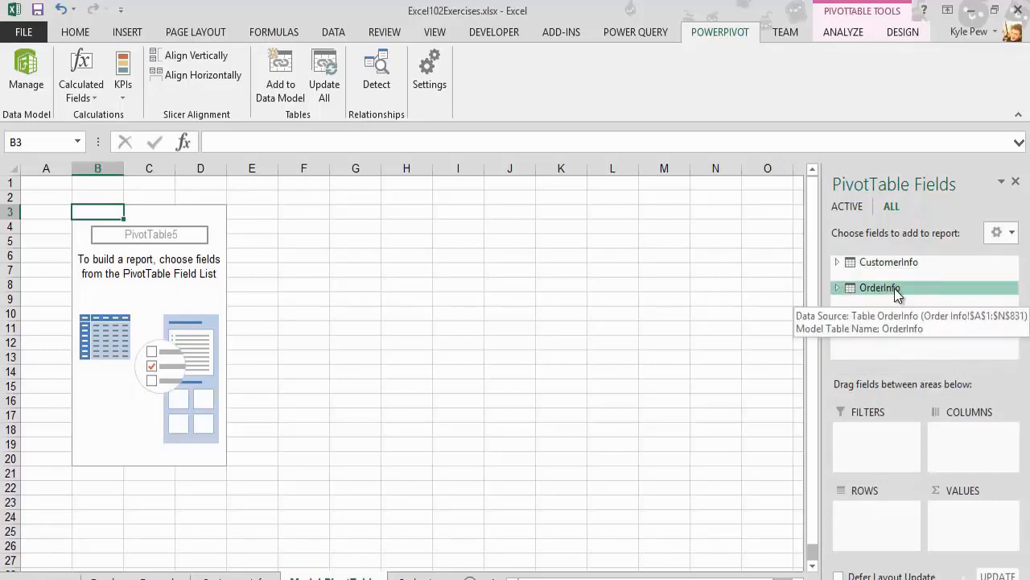
click(837, 288)
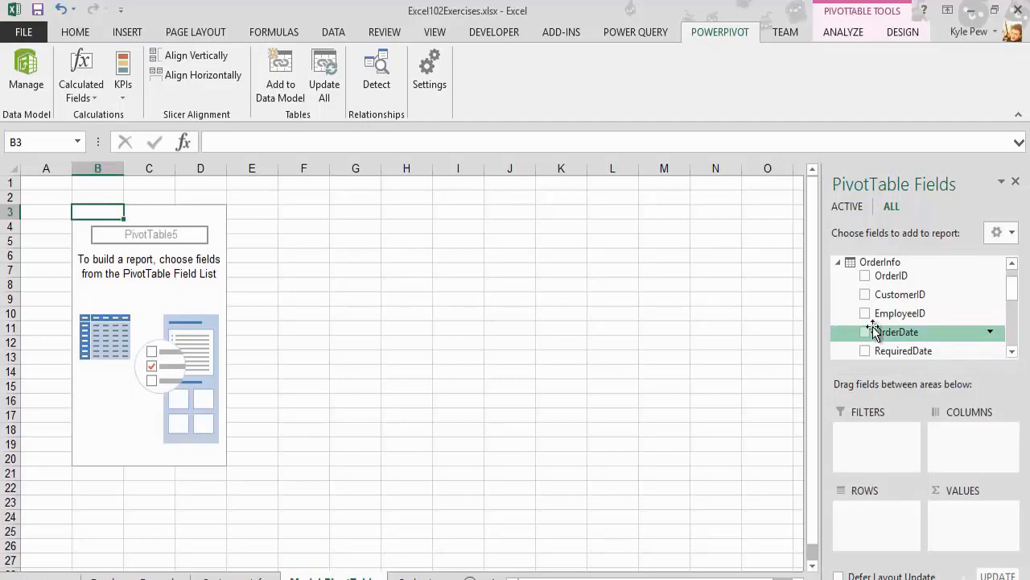
scroll(874, 330, up, 2)
click(838, 263)
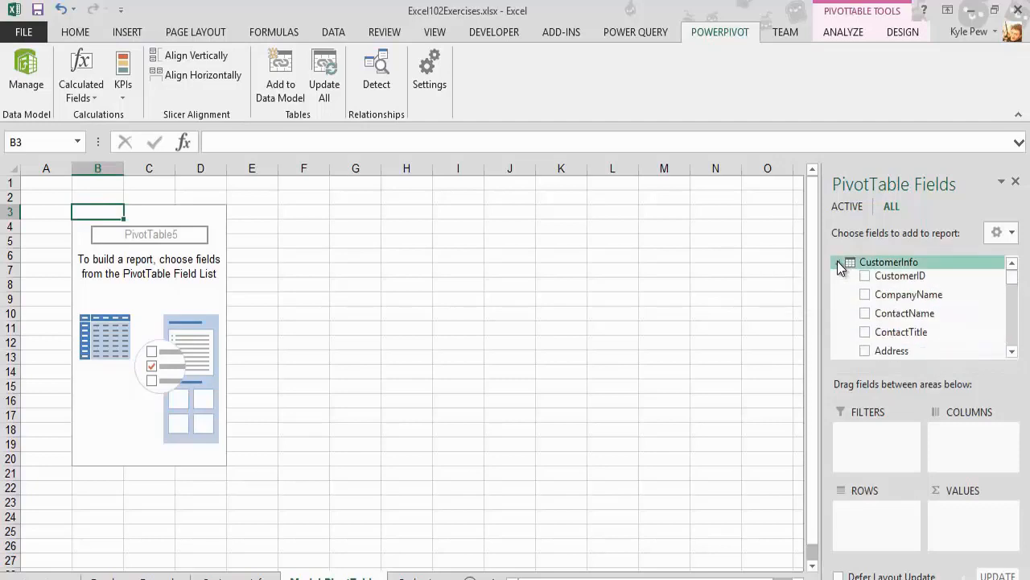
scroll(865, 293, down, 3)
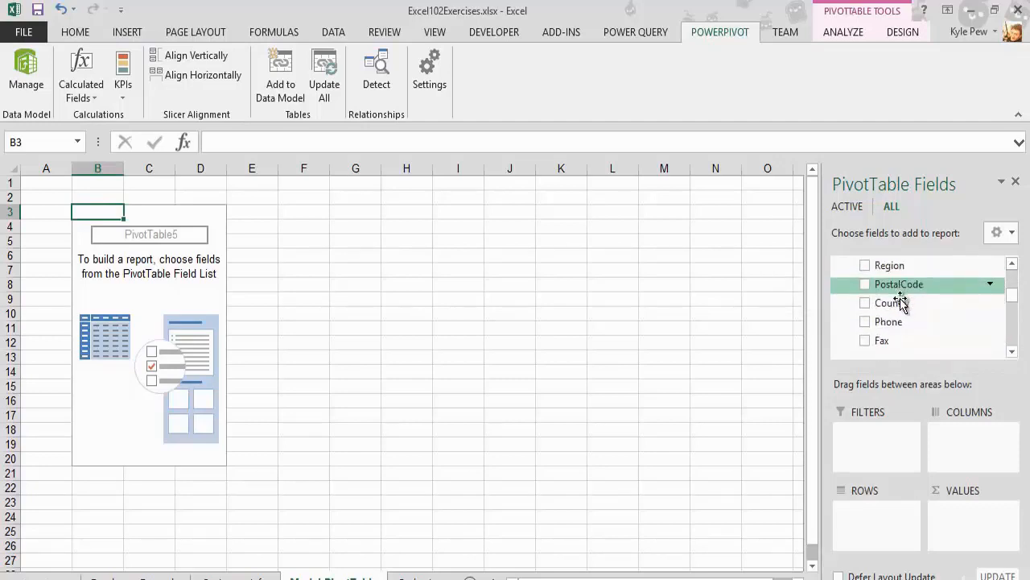
drag(899, 306, 856, 517)
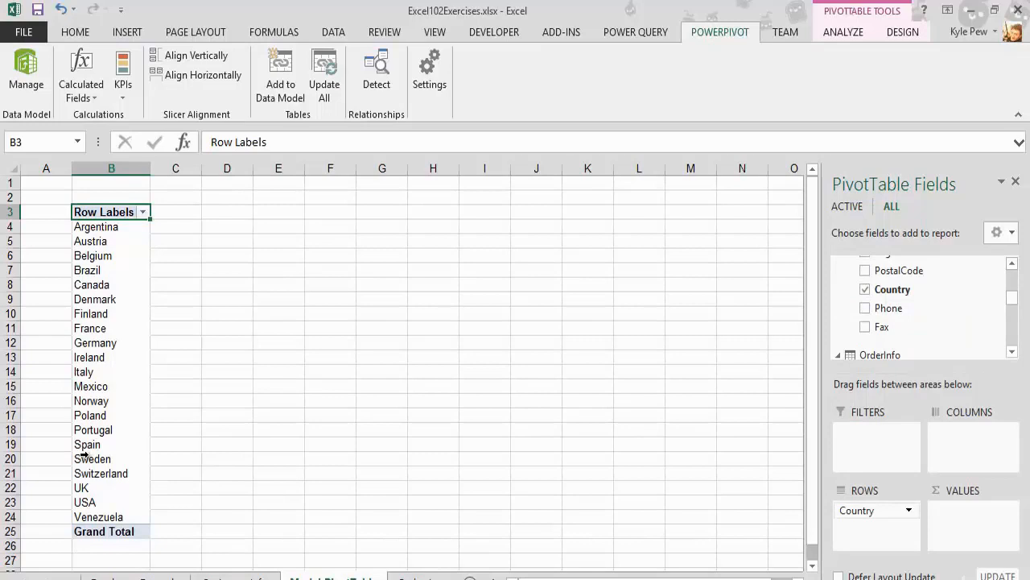
Collapse the CustomerInfo field list and add Freight from OrderInfo to the PivotTable's values.
scroll(926, 283, up, 3)
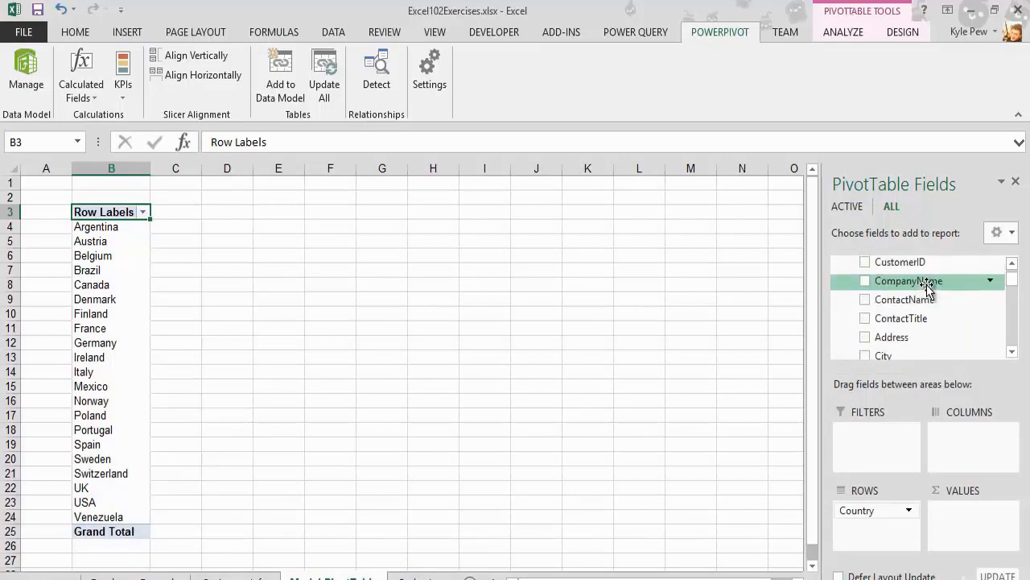
scroll(928, 286, up, 1)
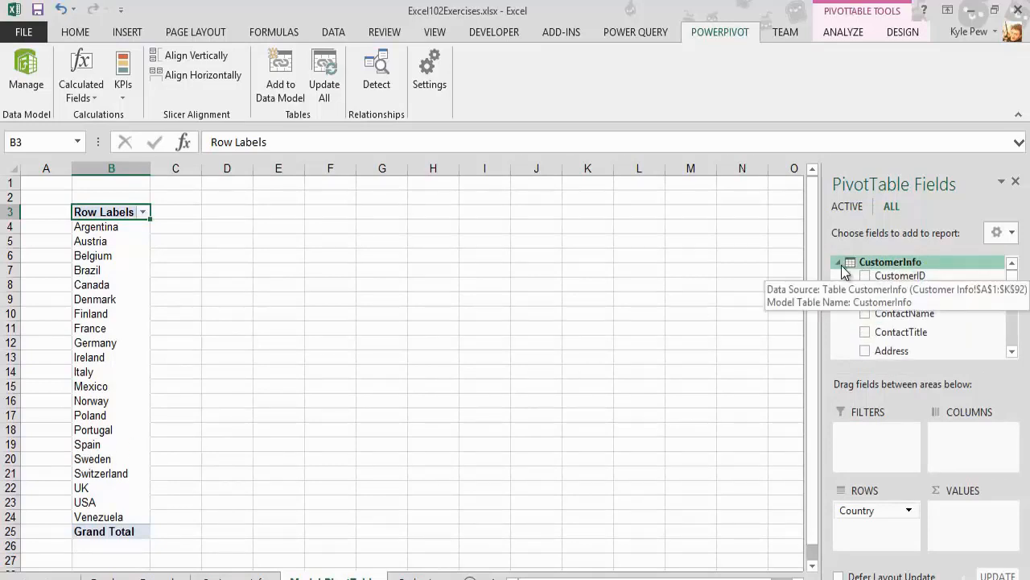
click(839, 264)
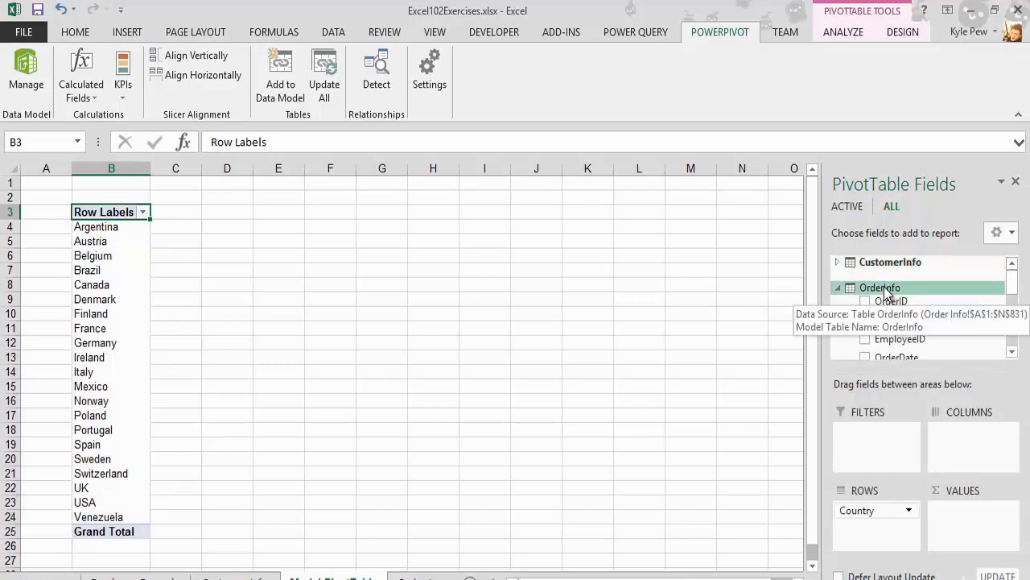
scroll(920, 308, down, 1)
scroll(920, 308, down, 1)
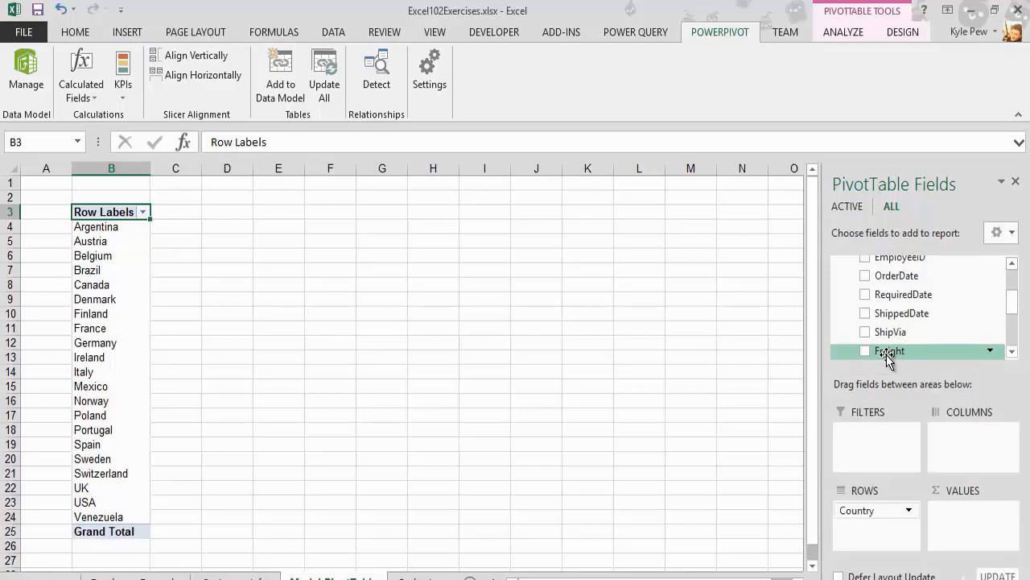
drag(888, 358, 947, 521)
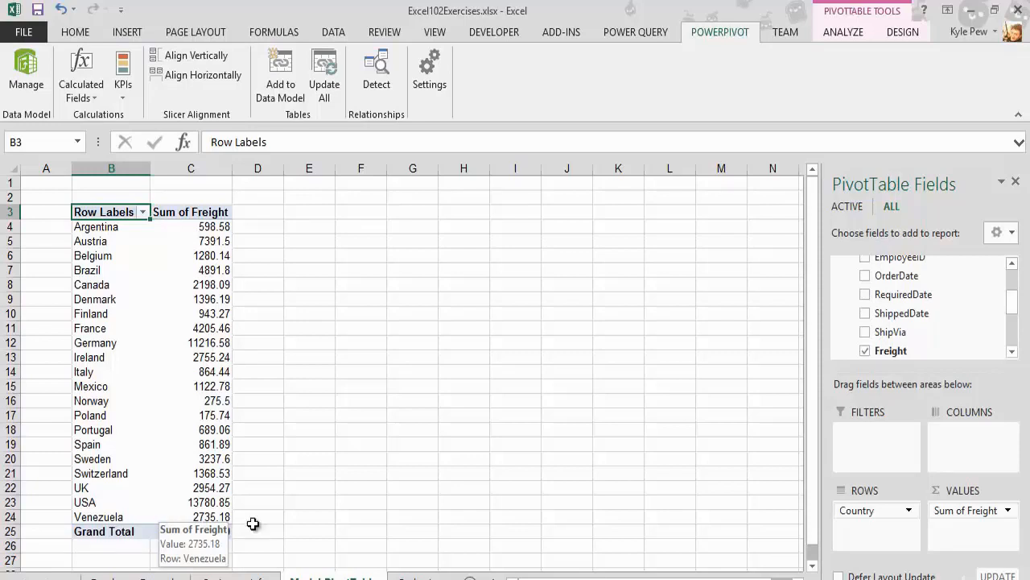
Summarize the PivotTable's Freight values by Average instead of Sum.
click(1007, 511)
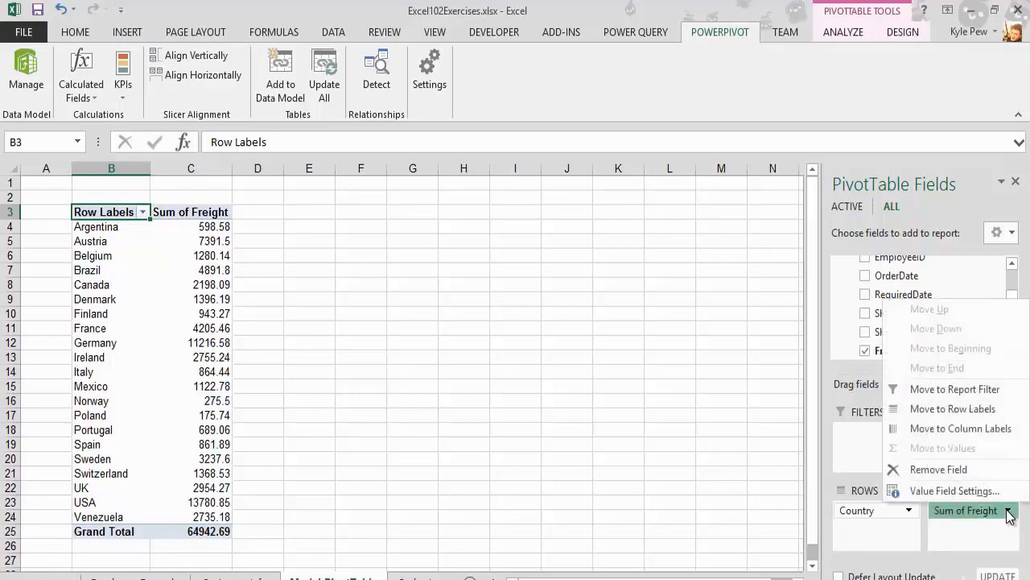
click(954, 491)
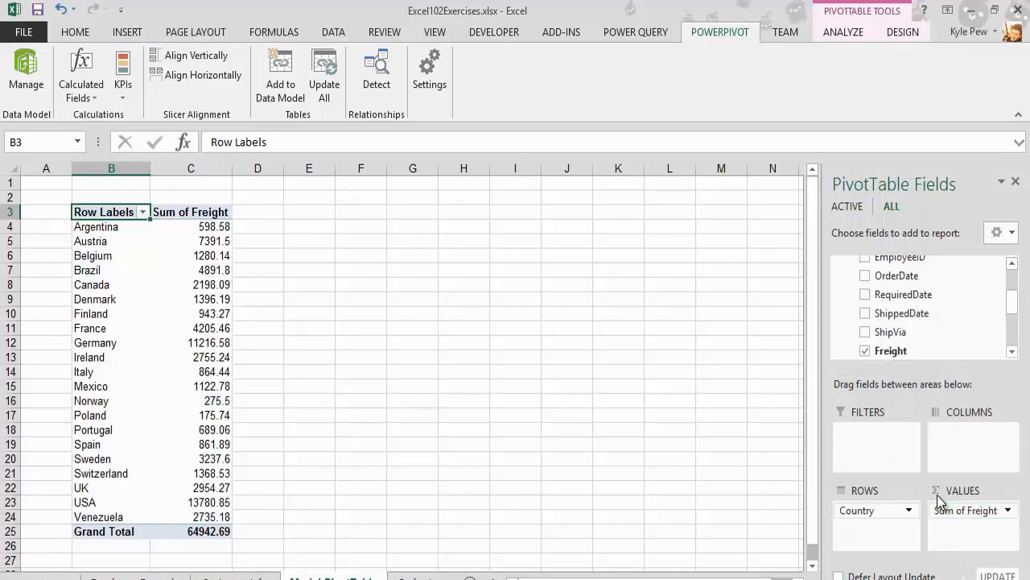
click(355, 310)
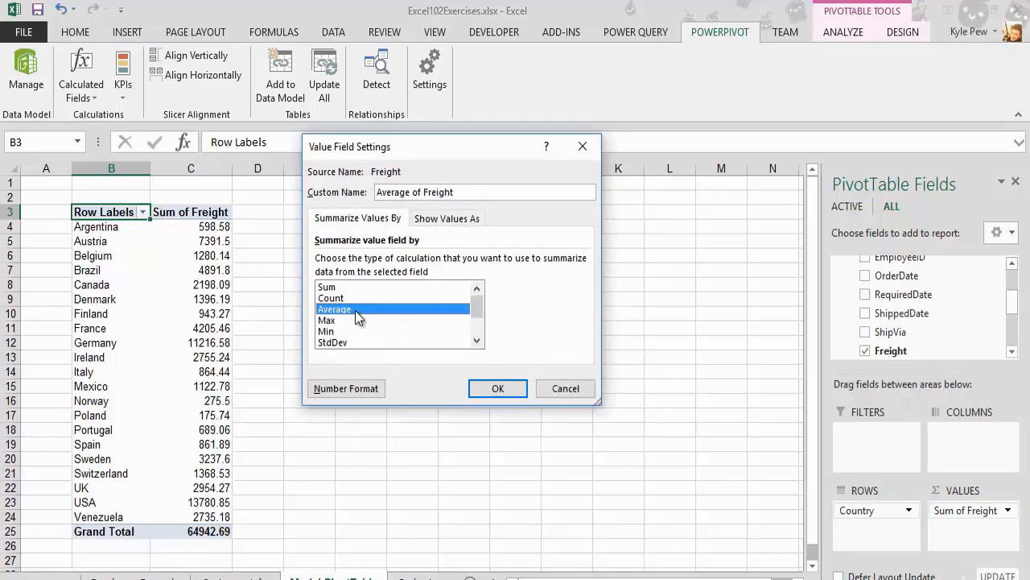
click(487, 388)
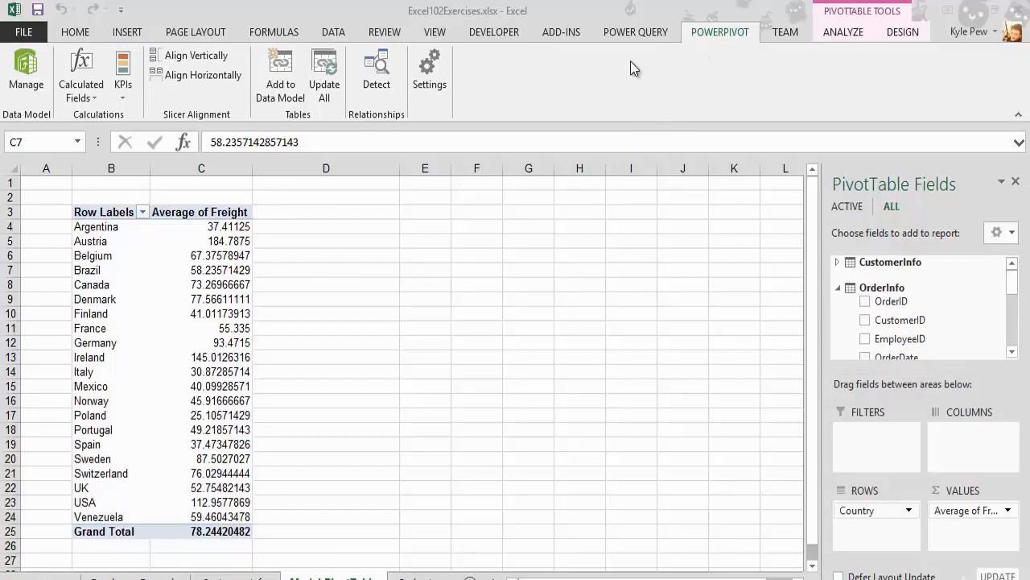
Open the data model's OrderInfo table and add an AutoSum Average calculation for the Freight column.
click(26, 81)
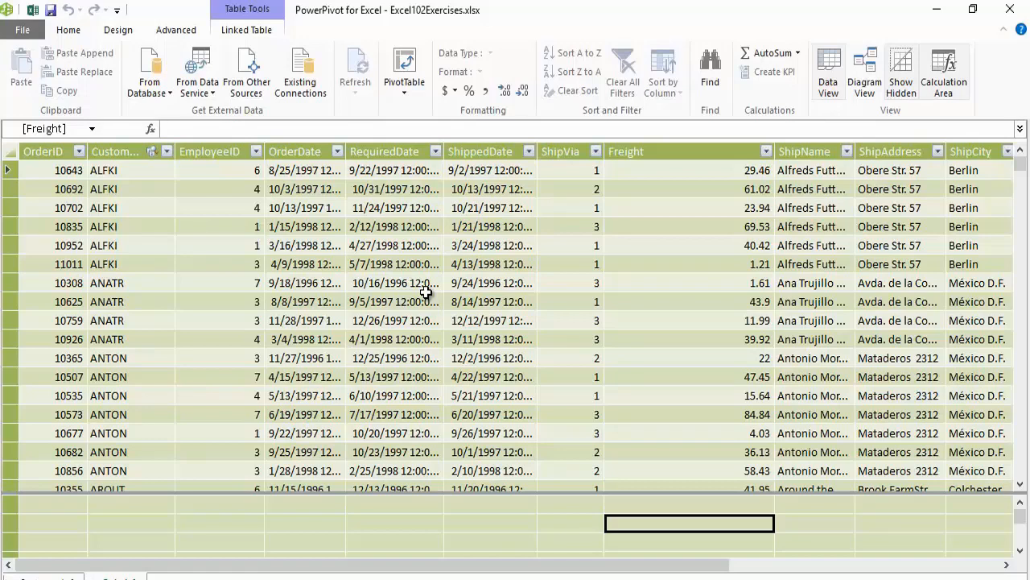
click(124, 577)
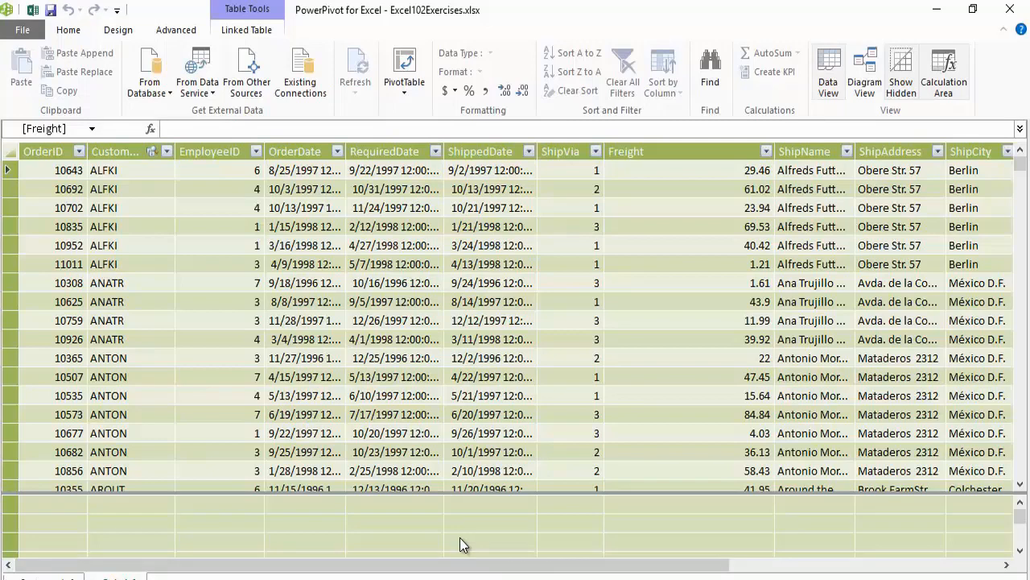
click(646, 514)
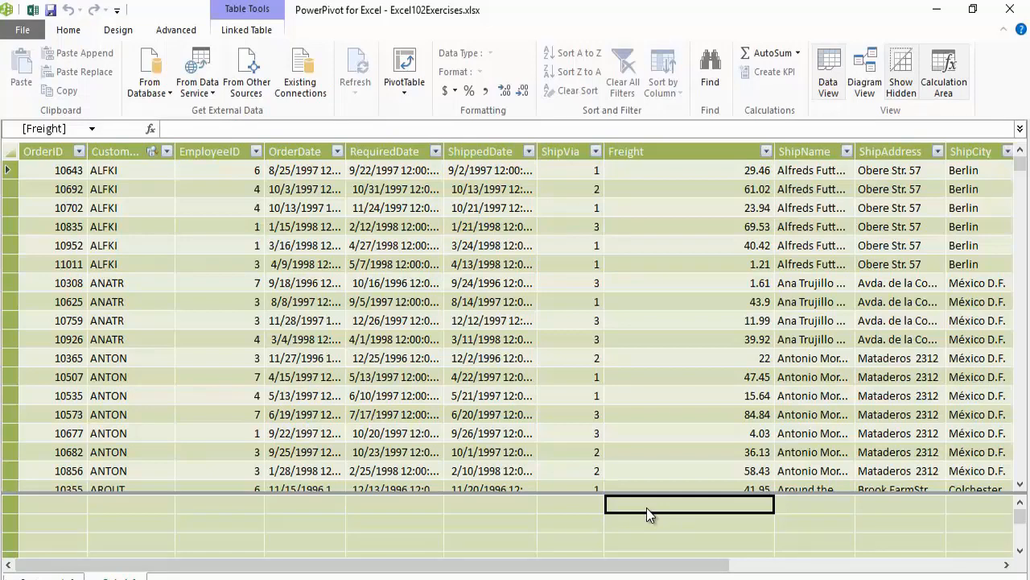
click(699, 176)
click(690, 245)
click(680, 358)
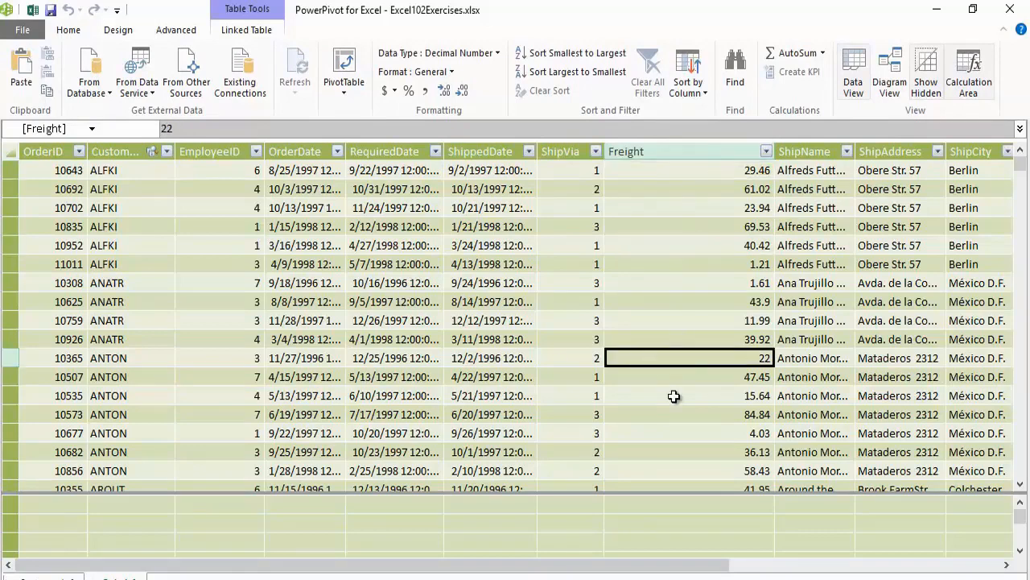
click(674, 395)
click(692, 301)
click(697, 225)
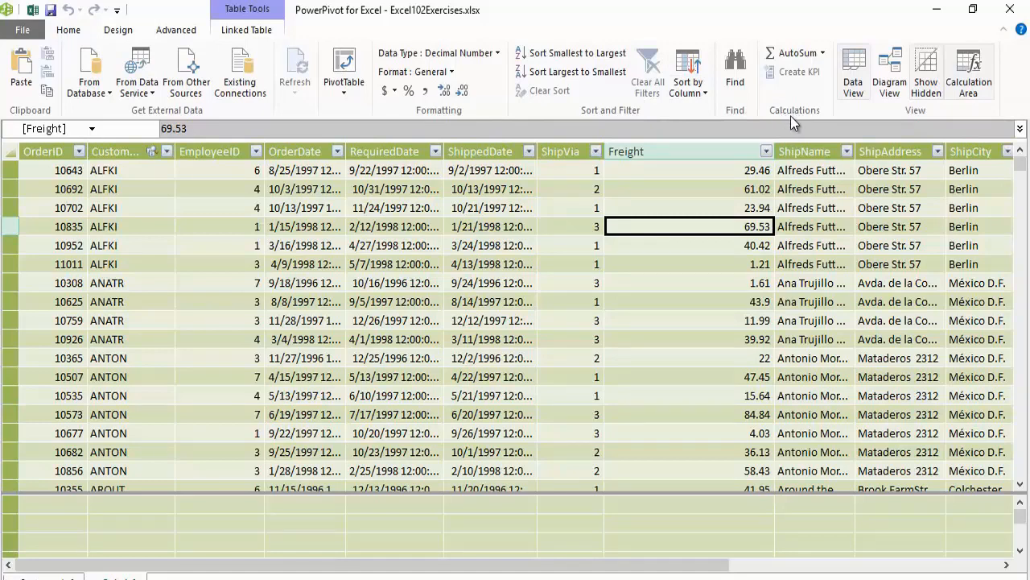
click(823, 53)
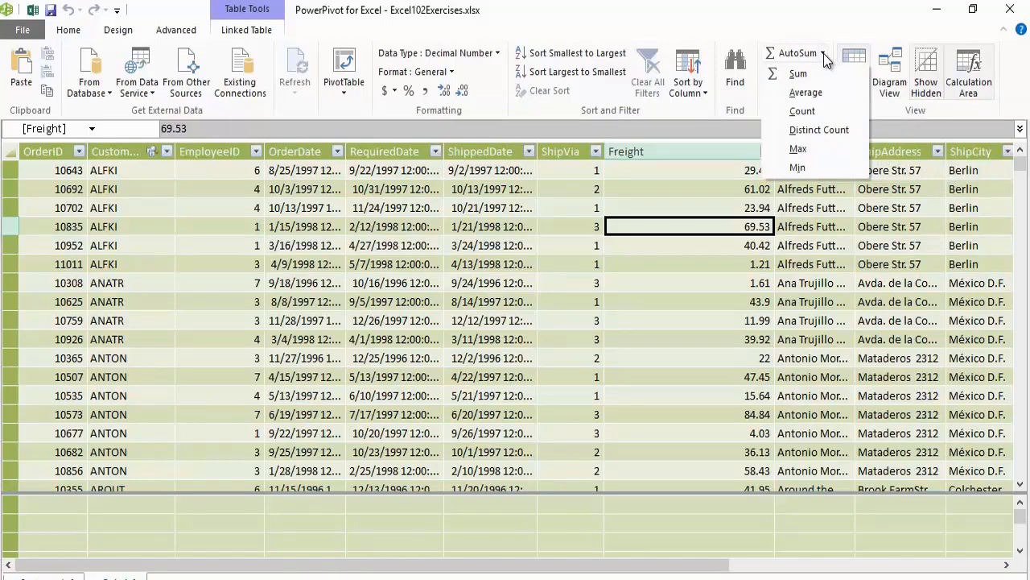
click(805, 93)
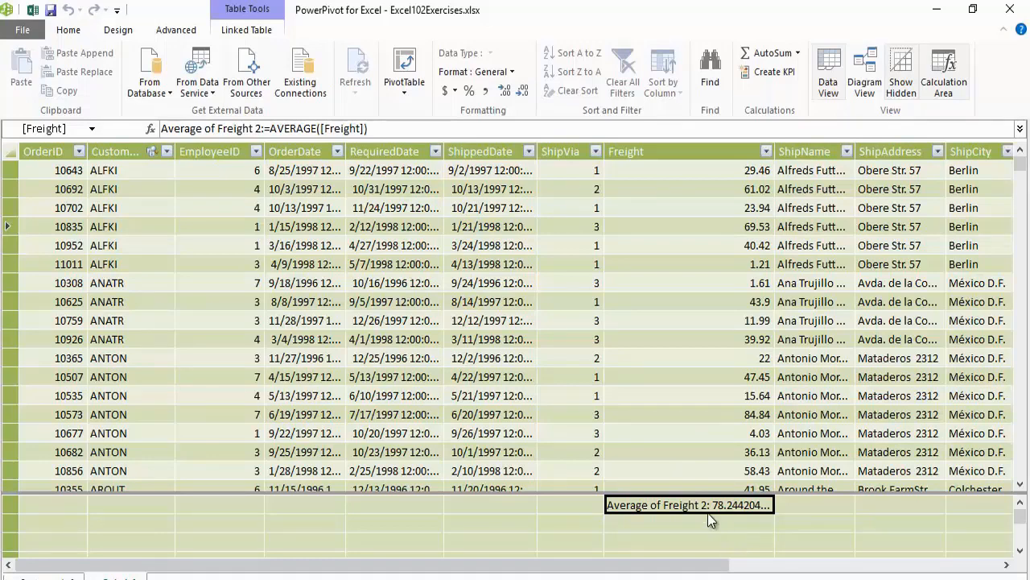
Add a Distinct Count calculation for the ShipVia column and widen that column to fit it.
click(232, 248)
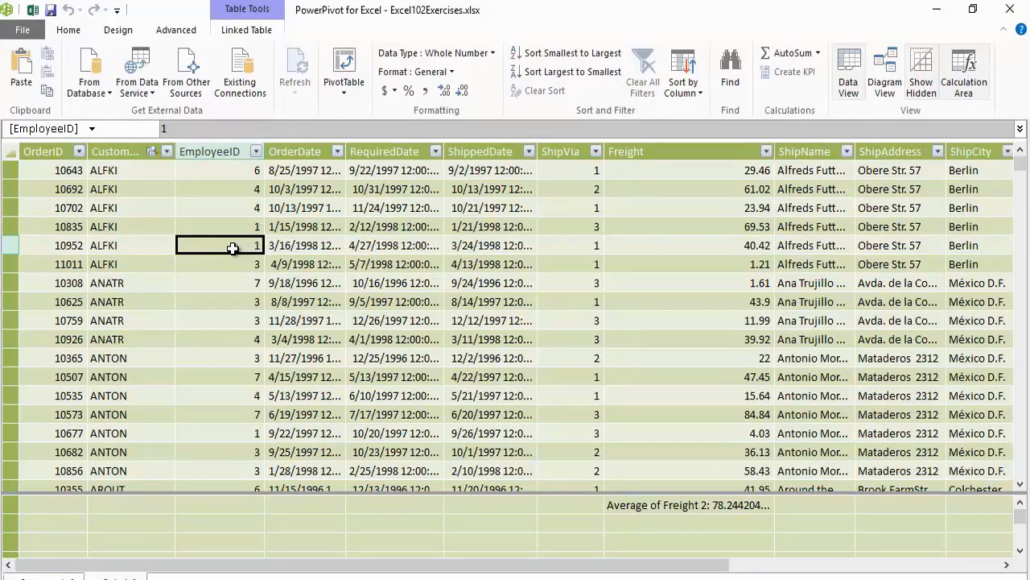
click(139, 280)
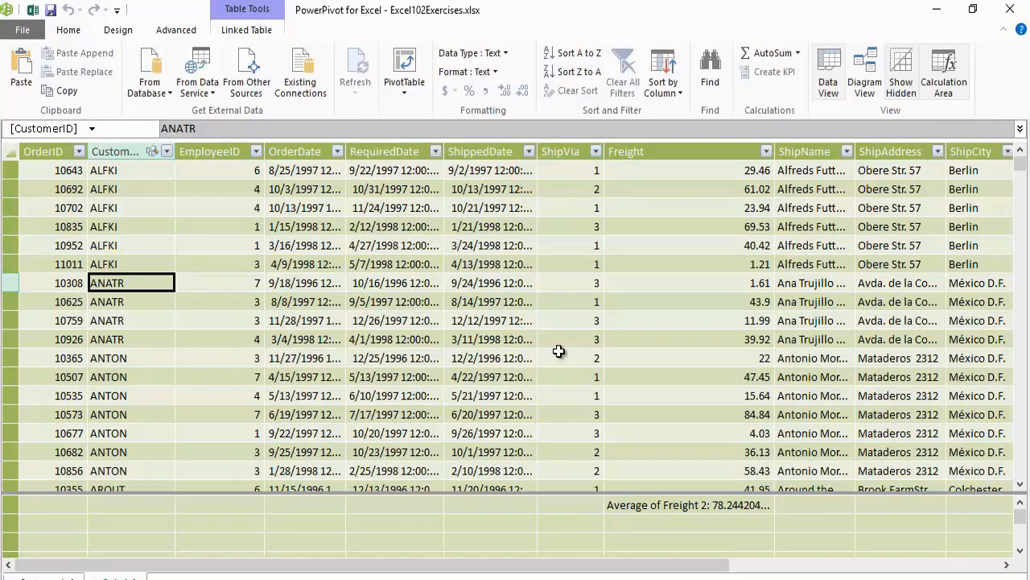
click(559, 301)
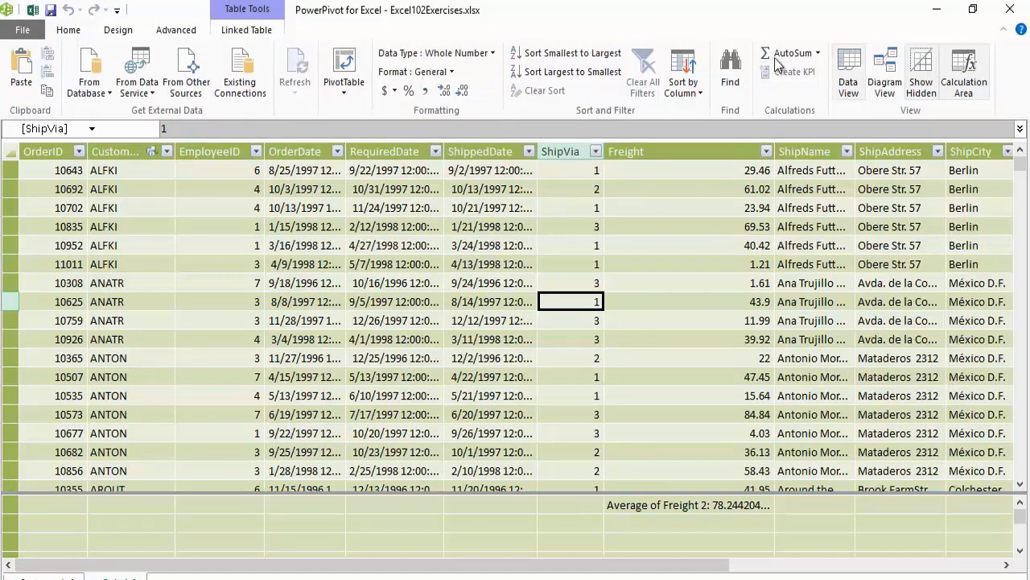
click(818, 54)
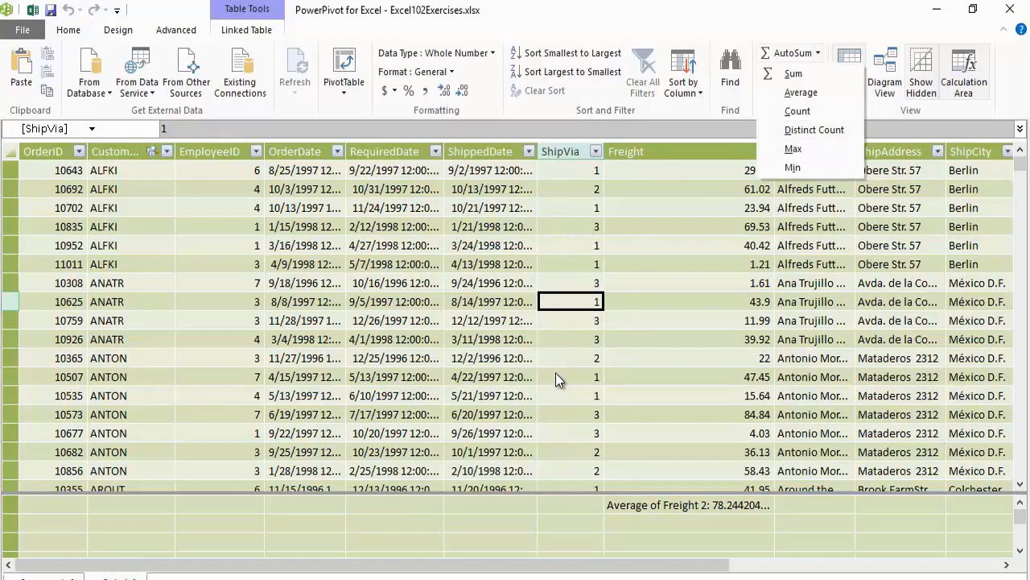
click(793, 131)
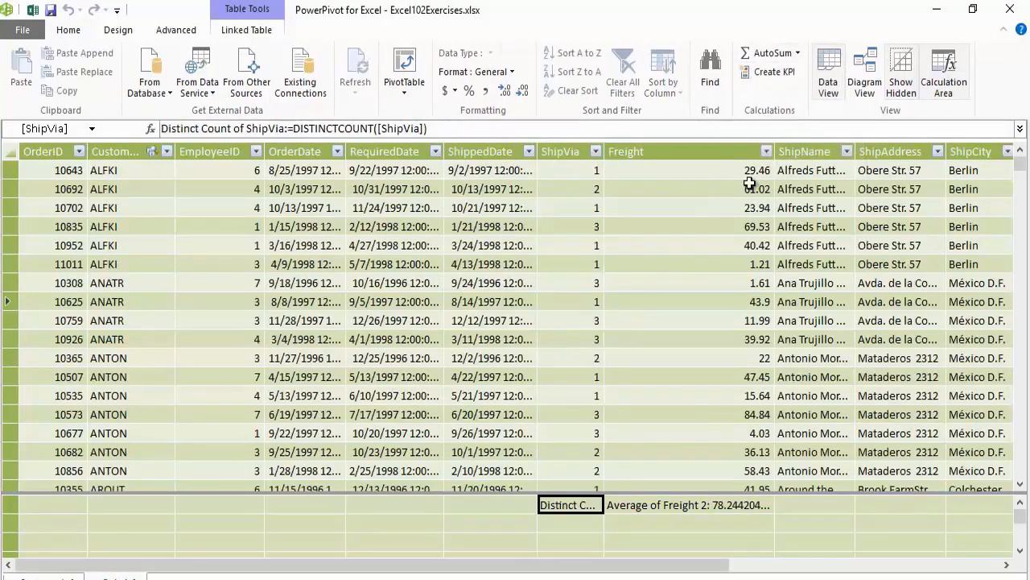
drag(604, 150, 713, 153)
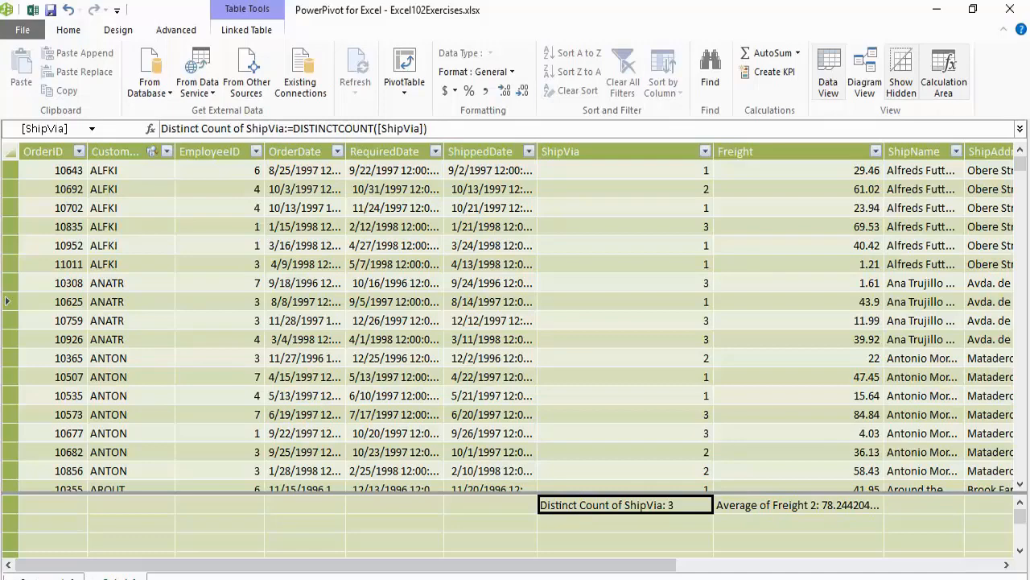
Start a KPI based on the Freight average calculation, with an absolute target value of 100.
click(798, 505)
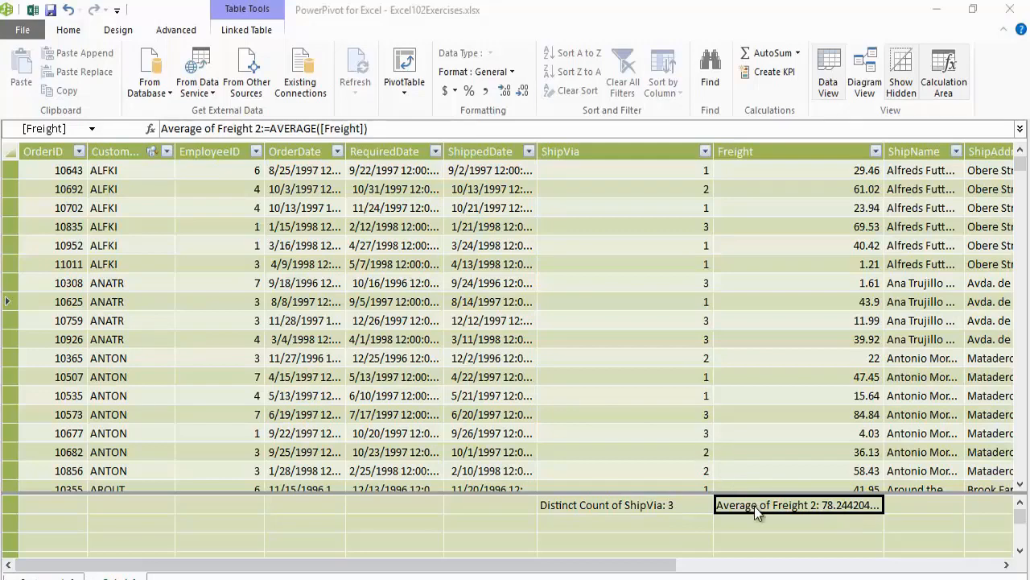
right_click(803, 505)
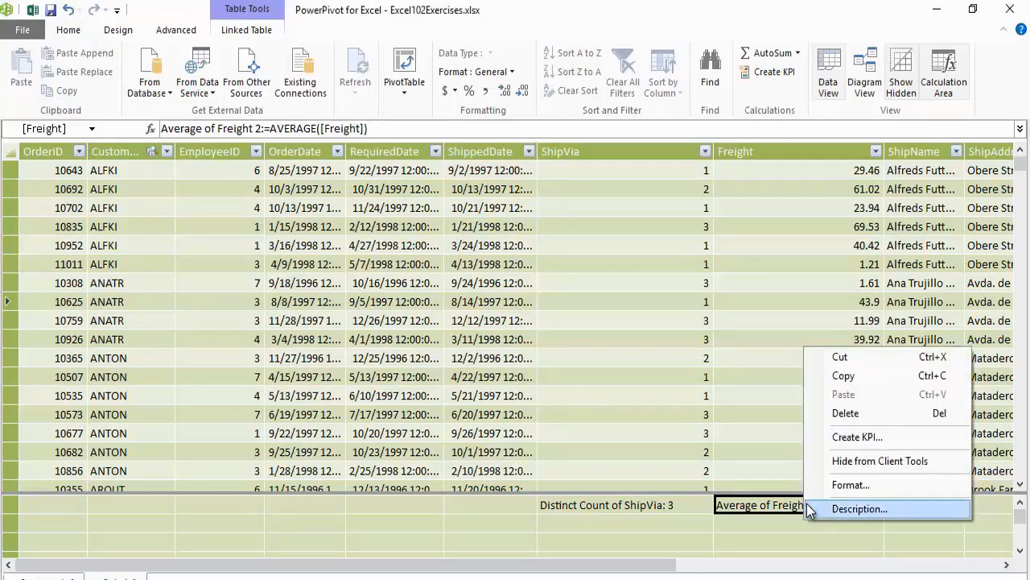
click(873, 442)
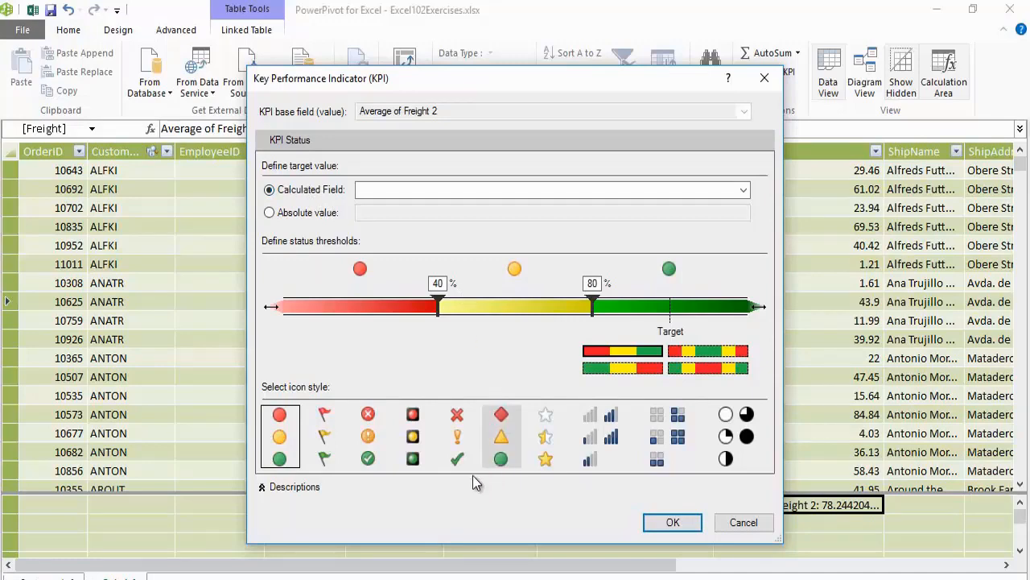
drag(640, 88, 373, 32)
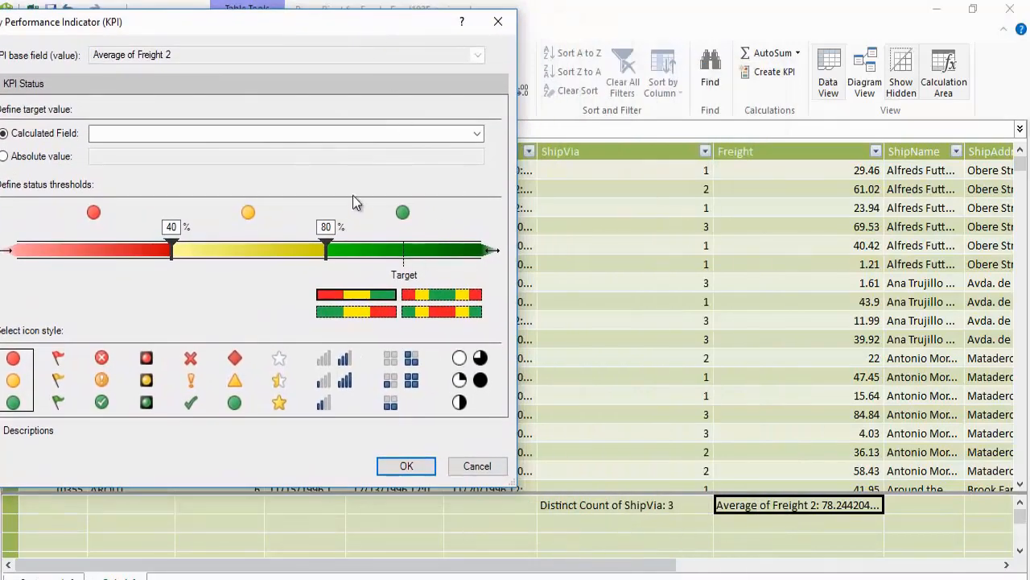
drag(214, 28, 442, 93)
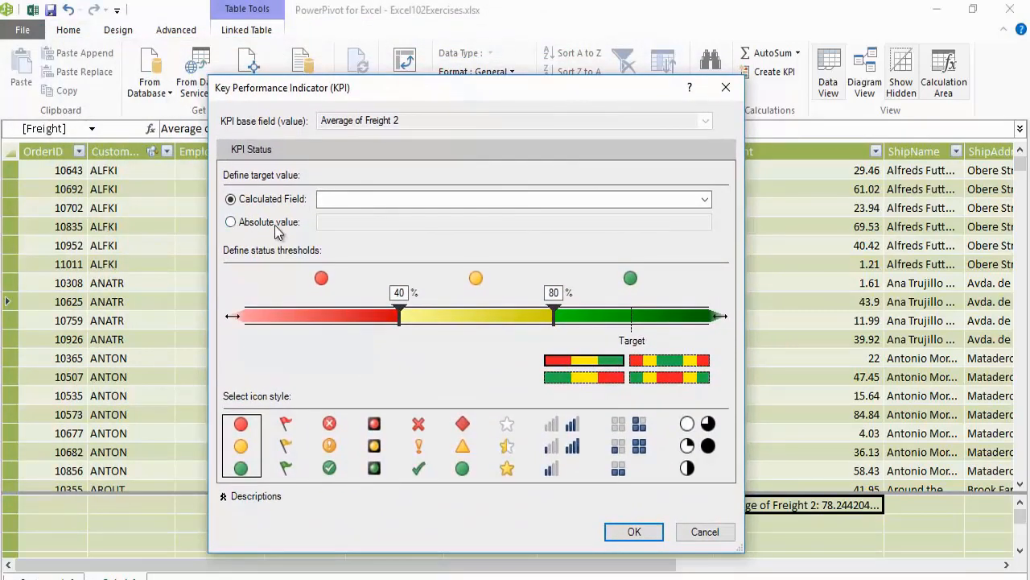
click(705, 199)
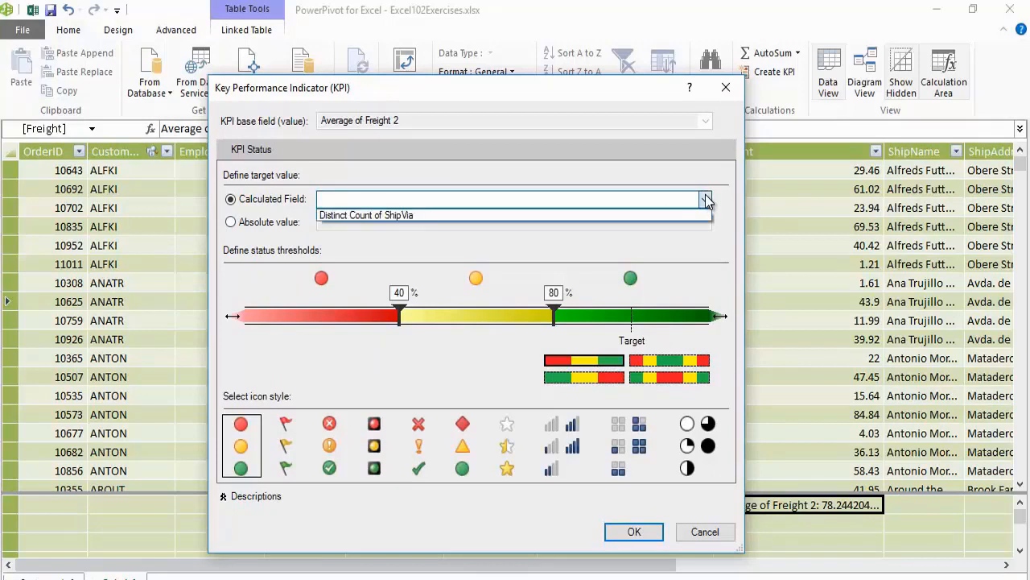
click(705, 200)
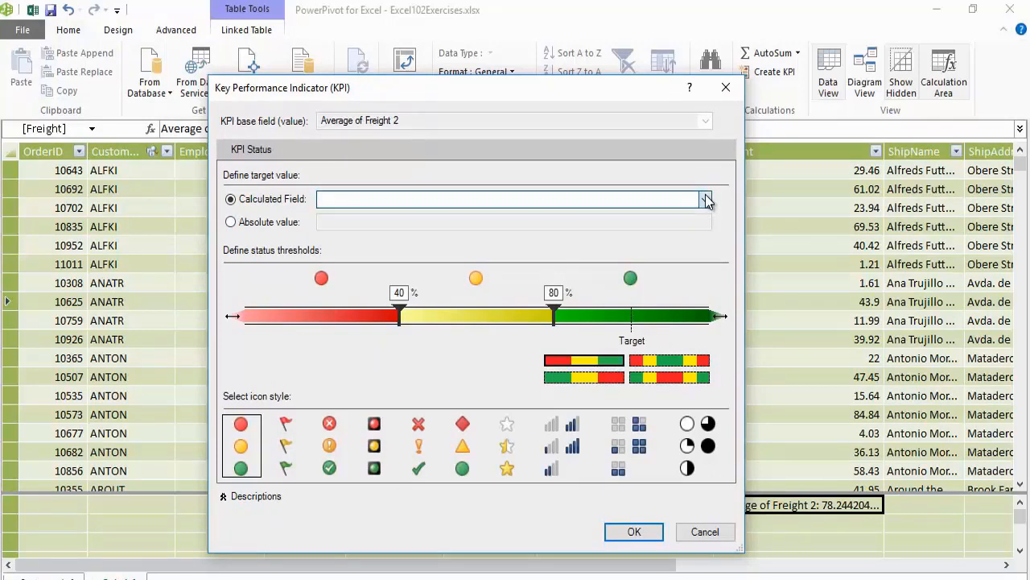
click(266, 224)
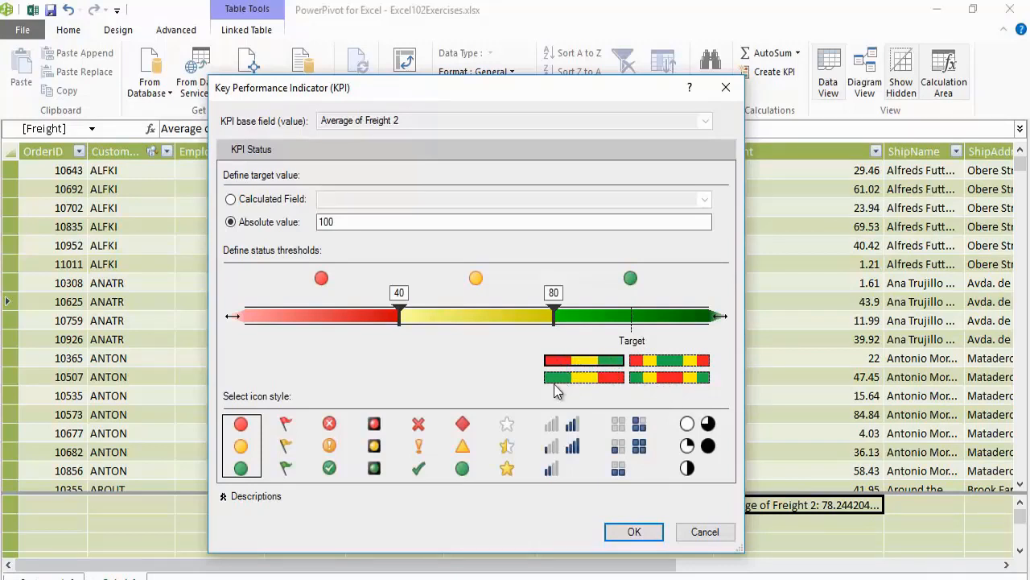
Set the KPI's status colors to green-yellow-red with thresholds of 60 and 90, and create it.
click(586, 377)
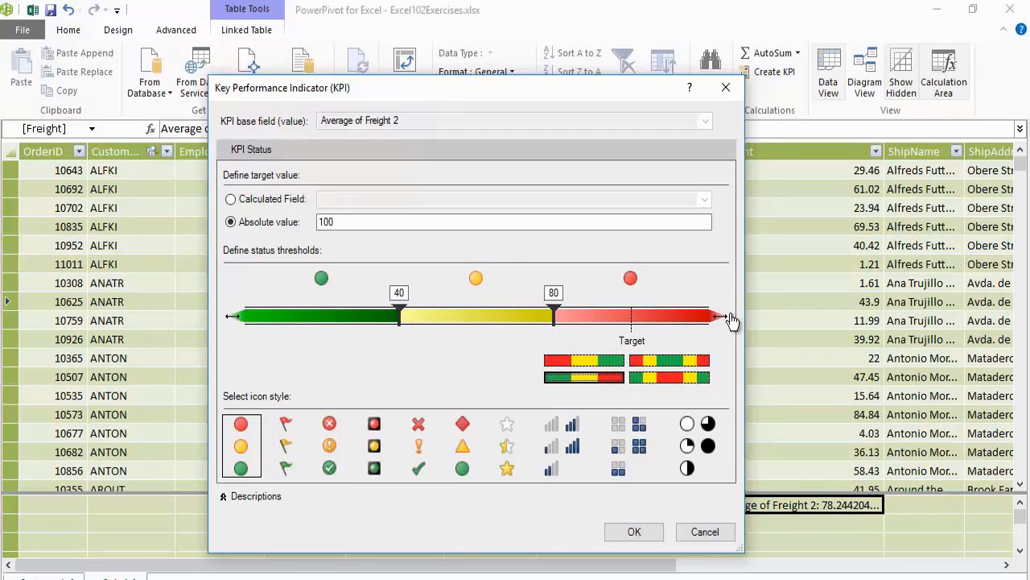
double_click(402, 293)
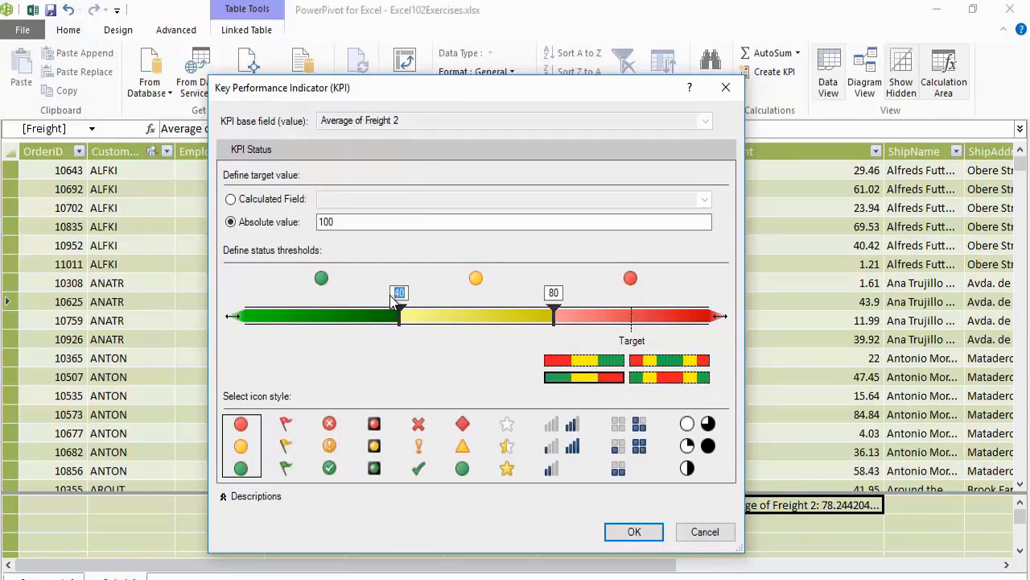
text(60)
click(553, 292)
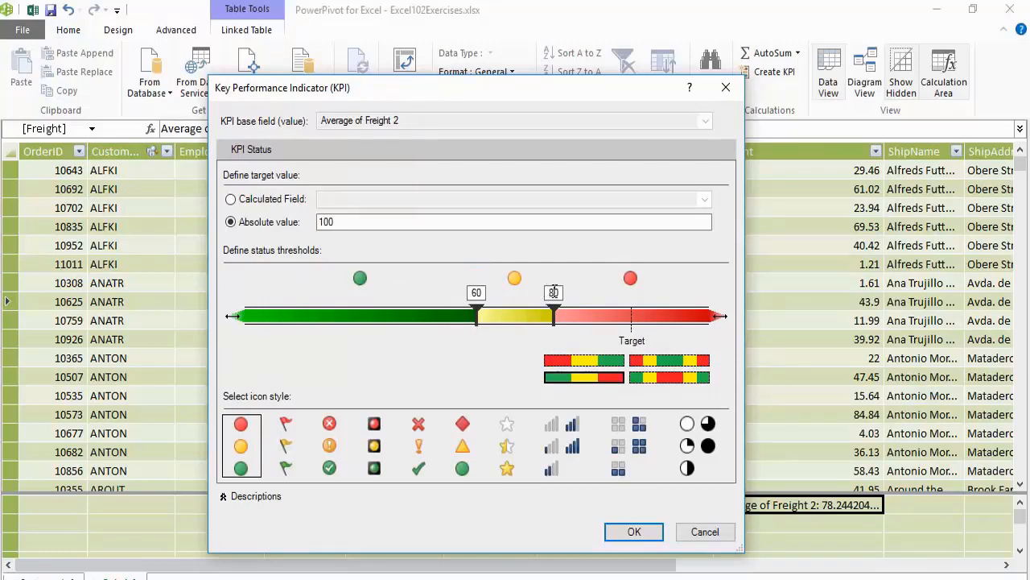
double_click(554, 292)
mouse_move(555, 315)
mouse_down()
mouse_move(609, 322)
mouse_move(594, 320)
mouse_up()
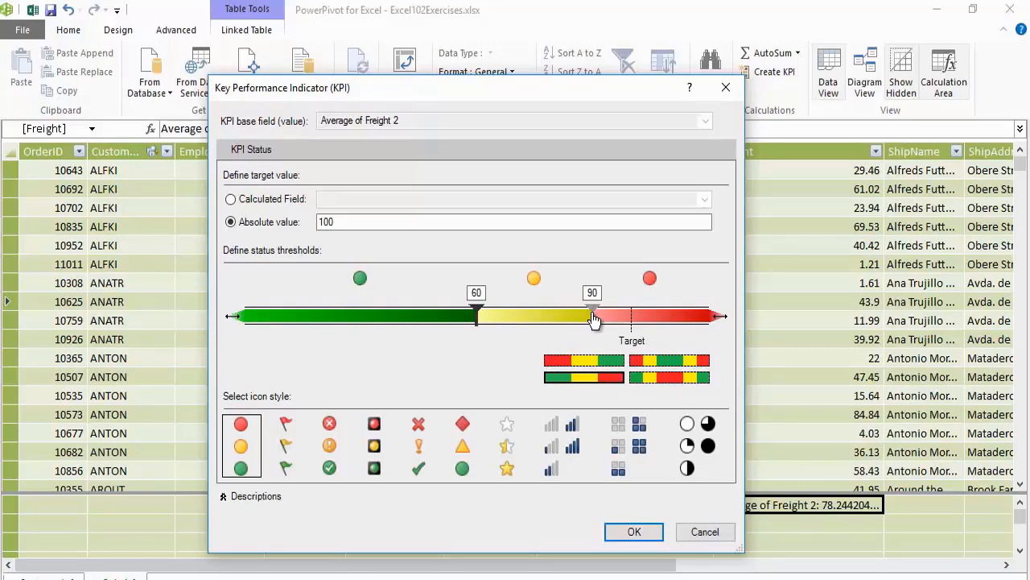
click(632, 532)
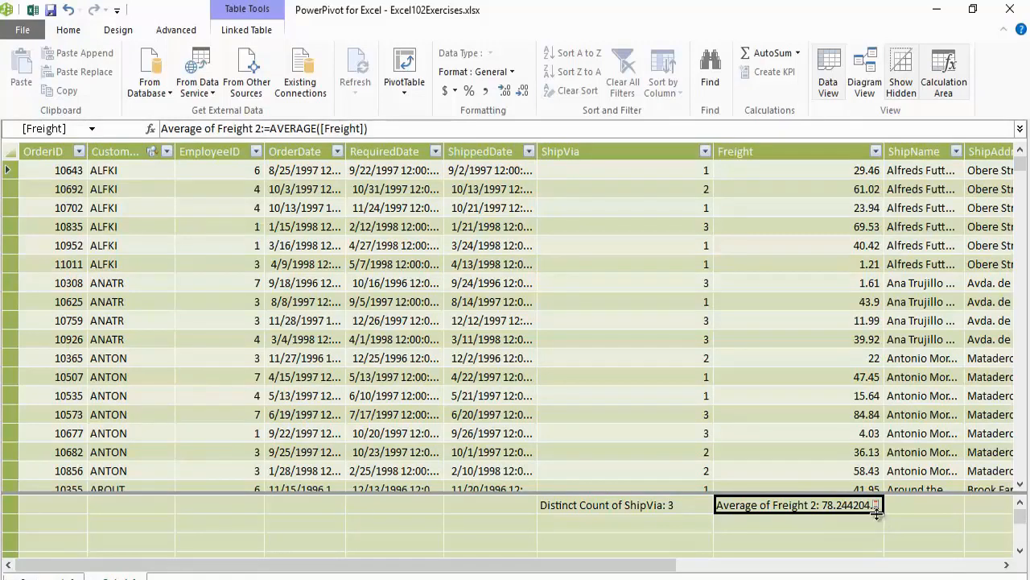
Return to the Excel PivotTable and add the Status of OrderInfo's Freight average KPI to its values.
click(1011, 9)
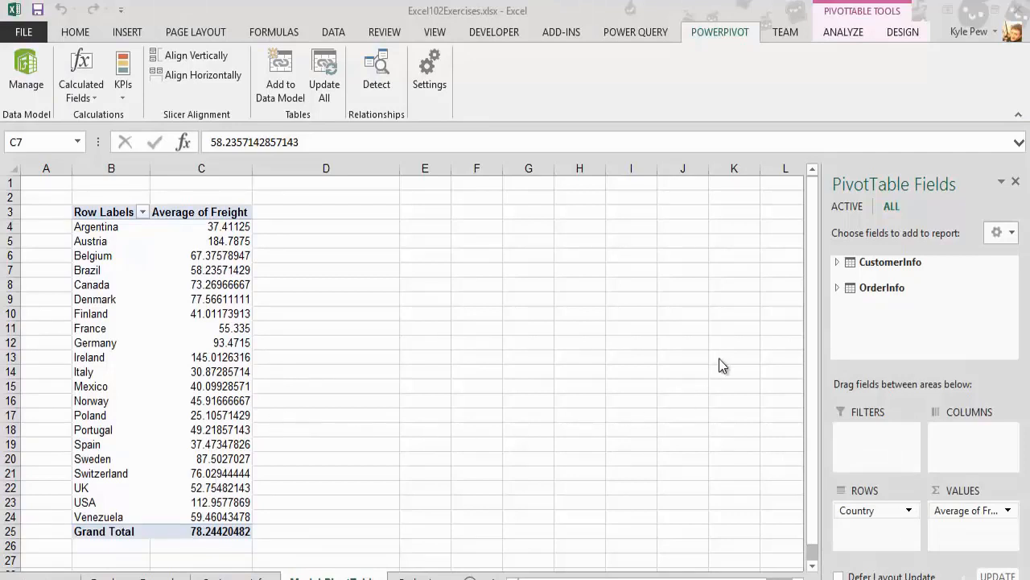
click(837, 287)
scroll(846, 293, down, 5)
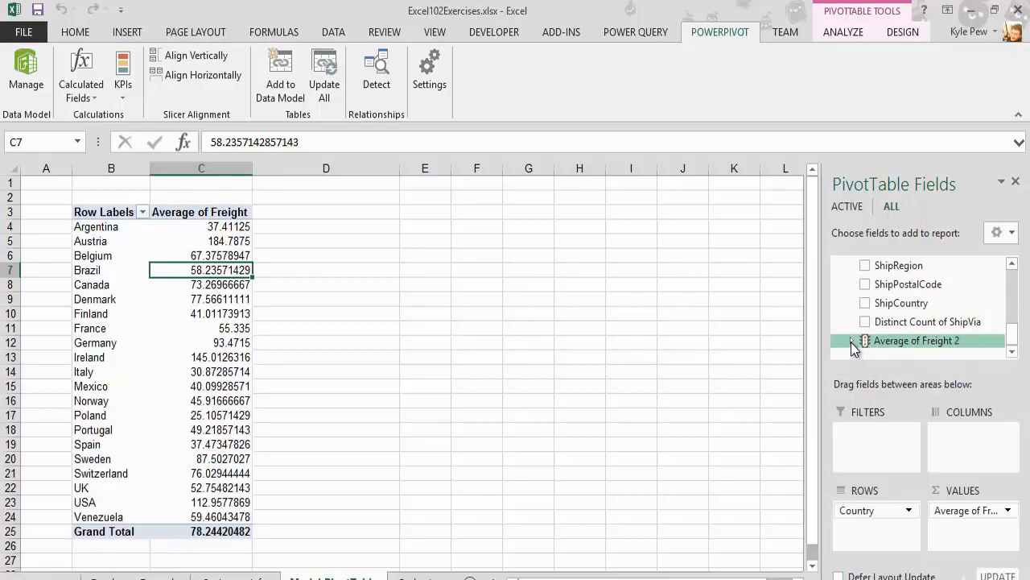
click(853, 343)
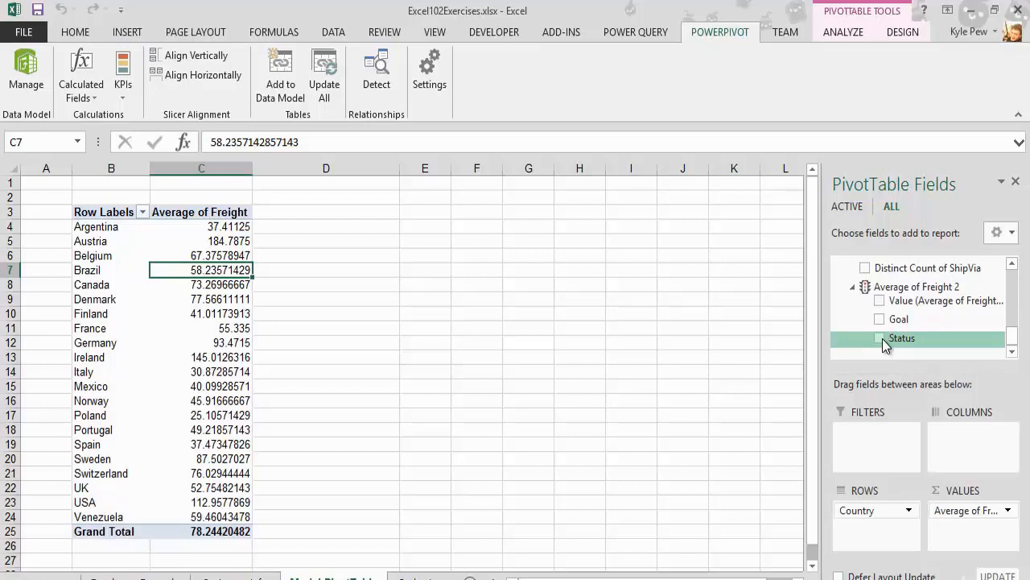
click(880, 338)
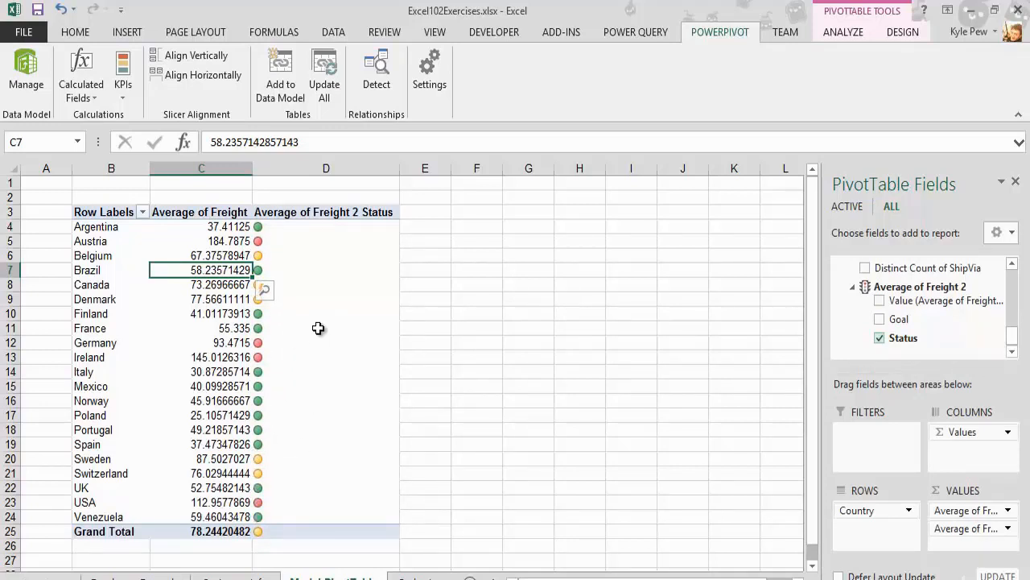
mouse_move(318, 327)
mouse_move(282, 432)
mouse_move(274, 505)
mouse_move(231, 479)
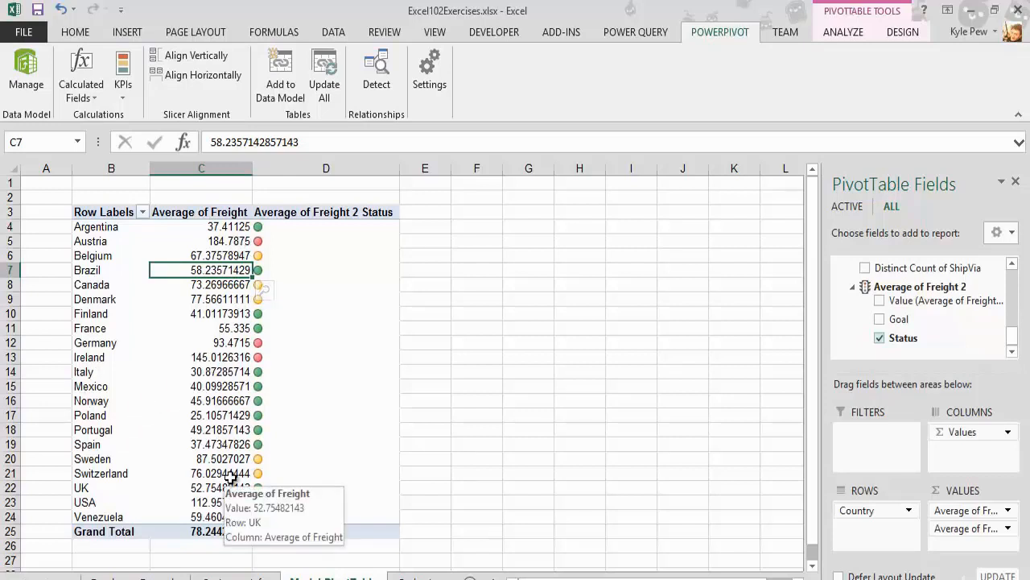